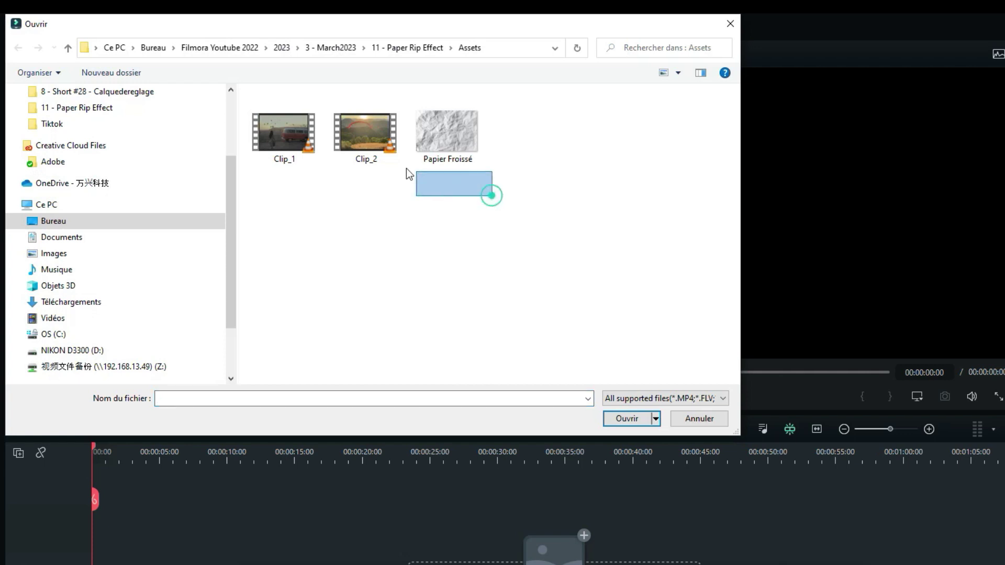
- Import Clip_1, Clip_2 and Papier Froissé into the project media and place Clip_1 at the start of the timeline
left_click(627, 418)
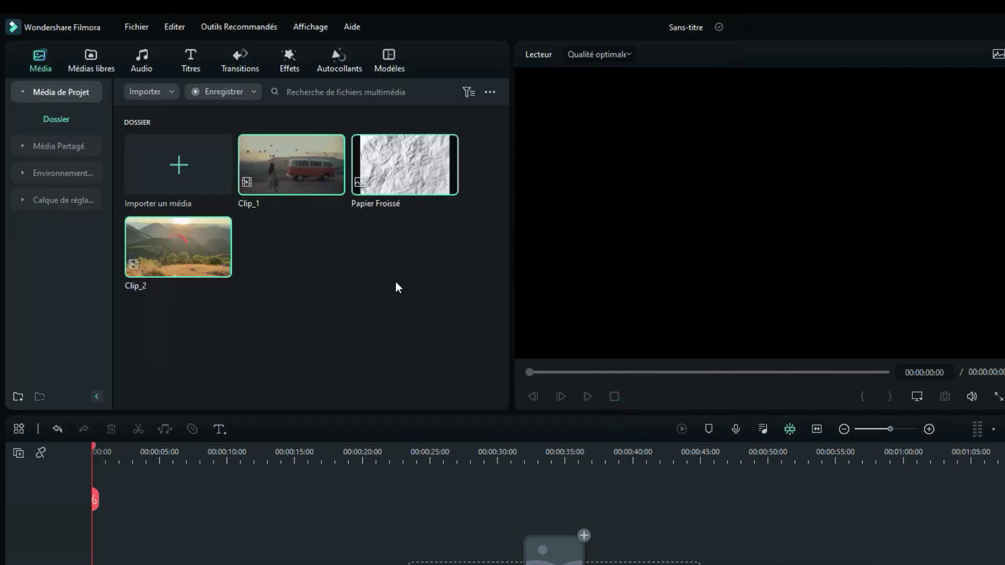
left_click(299, 248)
left_click_drag(279, 169, 234, 410)
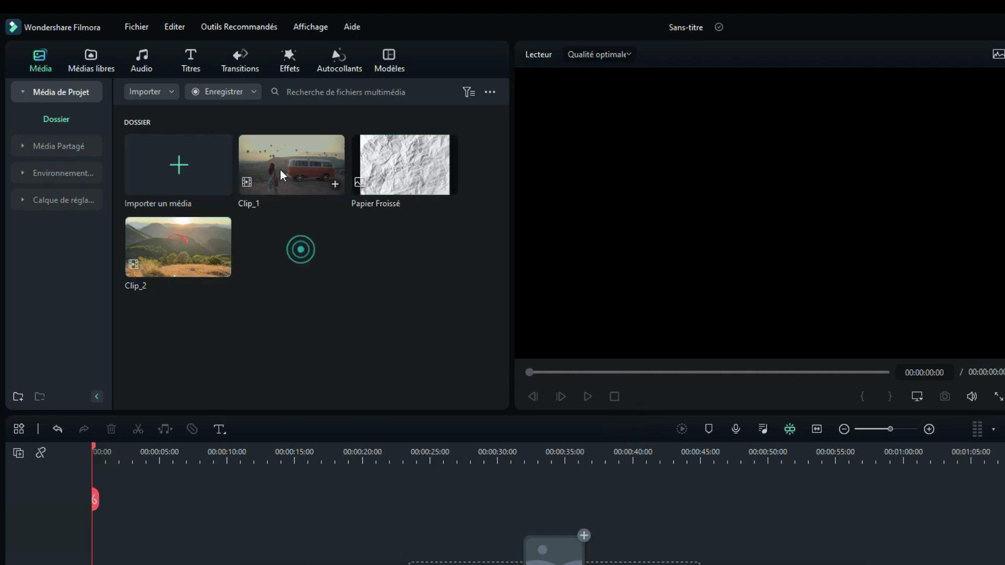
left_click_drag(181, 319, 82, 465)
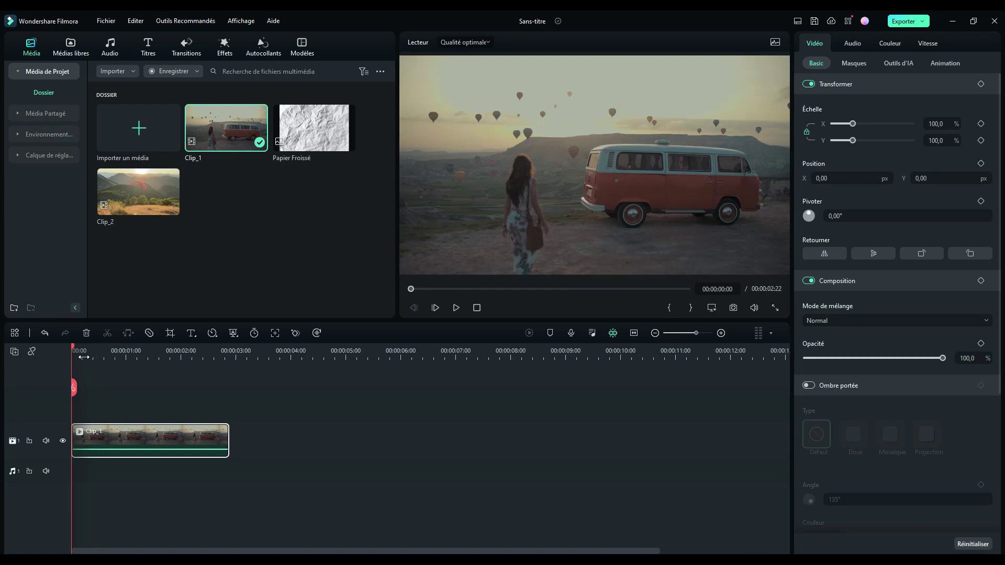
- Add a freeze frame at the end of Clip_1 and split the clip where the freeze begins
left_click(96, 351)
left_click_drag(95, 387, 228, 388)
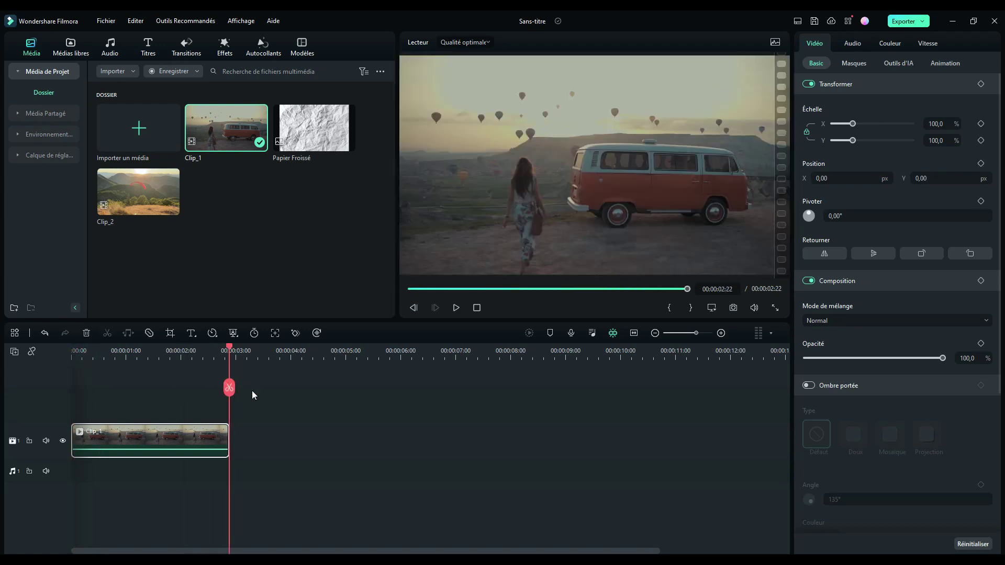
right_click(192, 434)
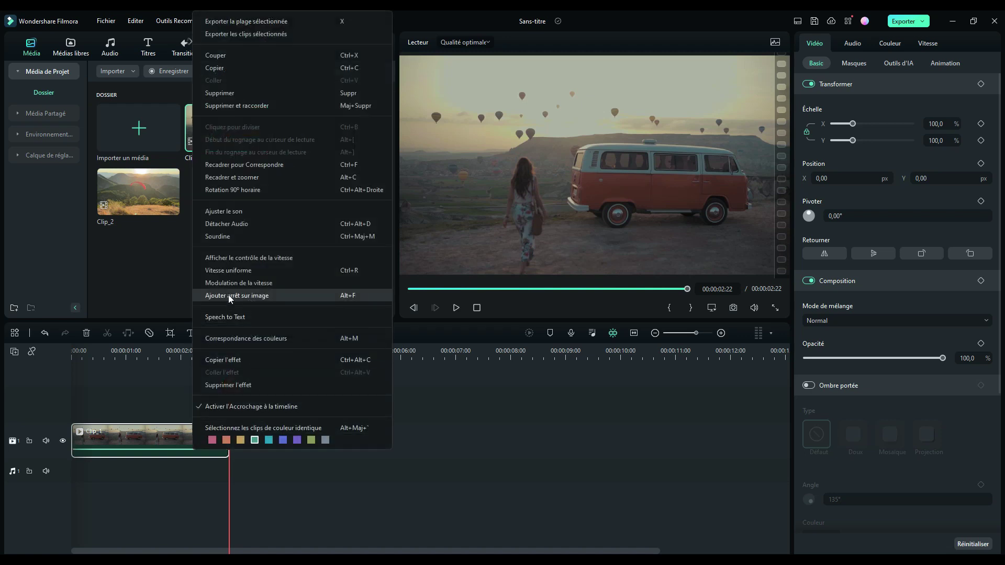
left_click(279, 295)
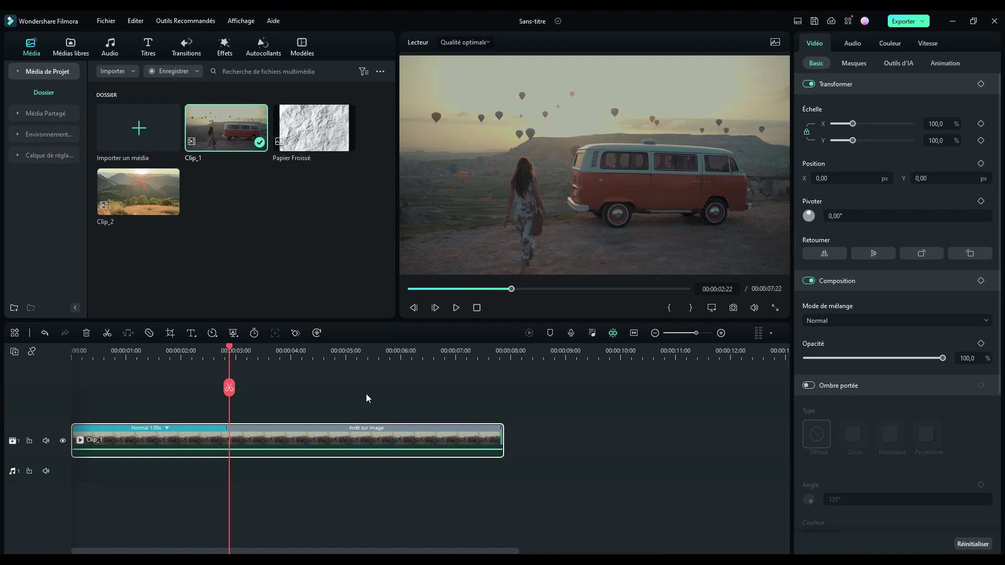
left_click(229, 388)
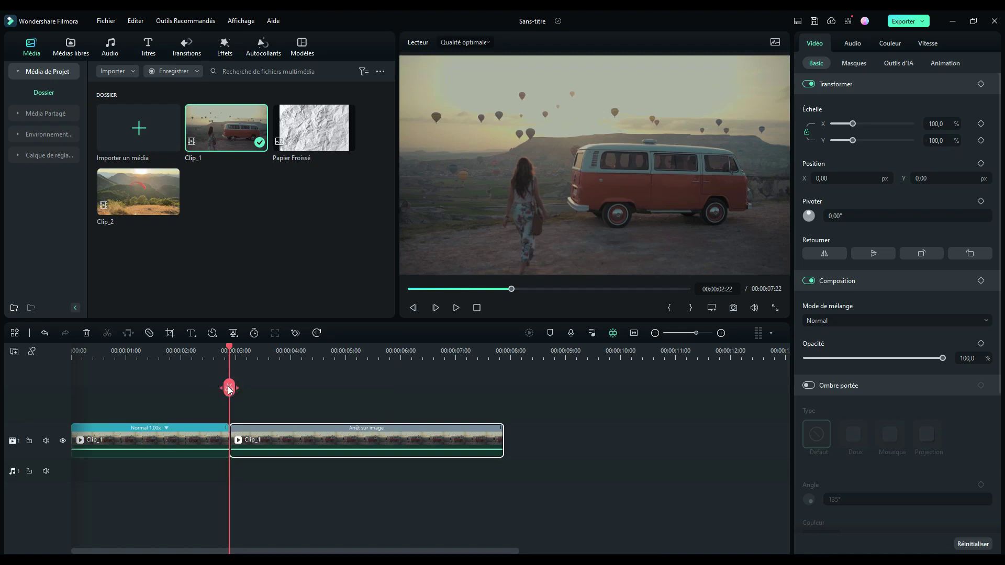
- Place Papier Froissé on the track above the freeze frame and enlarge it to 118.5% to cover the whole picture
left_click_drag(307, 148, 241, 409)
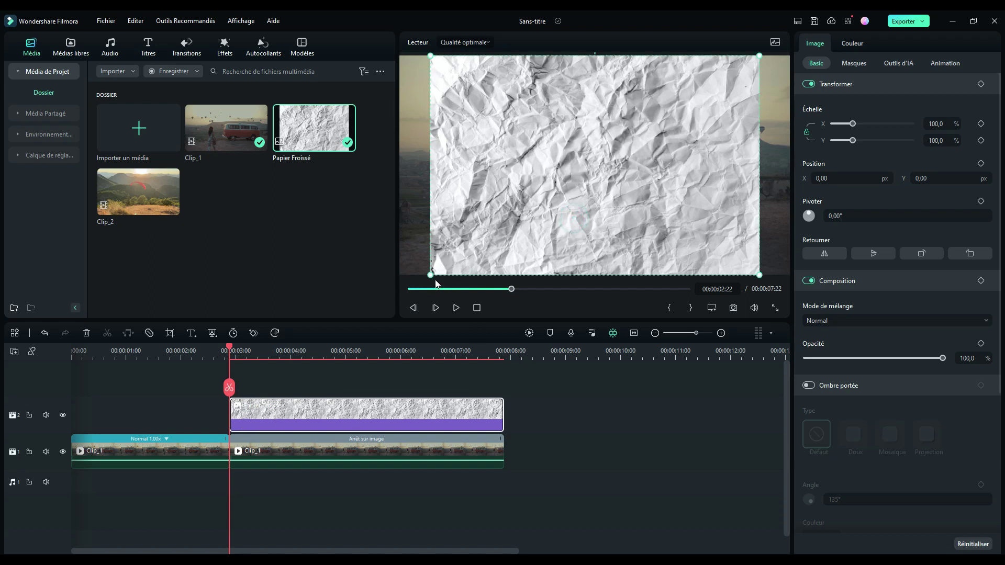
left_click_drag(430, 275, 401, 294)
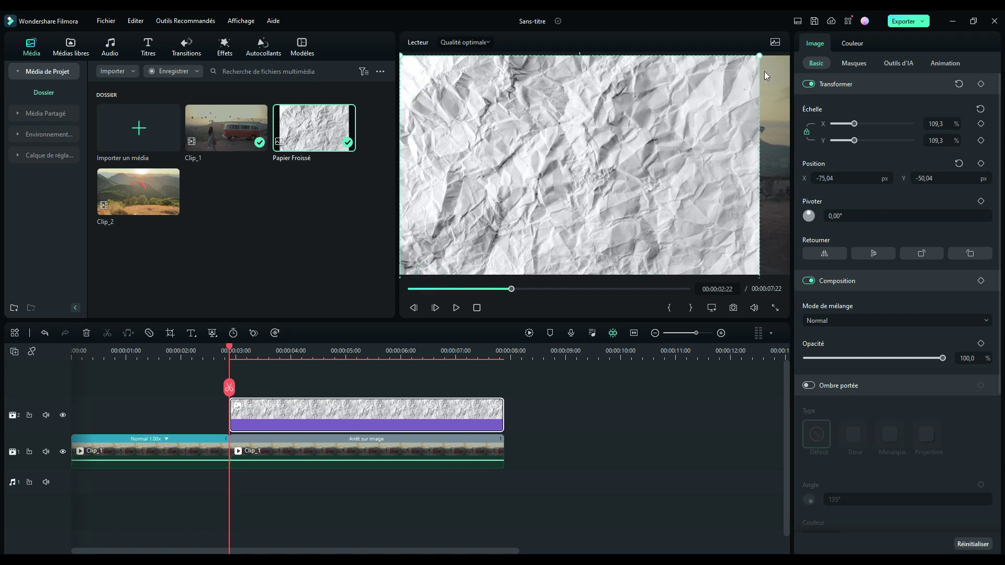
mouse_move(760, 55)
left_mouse_down()
mouse_move(783, 48)
mouse_move(760, 49)
left_mouse_up()
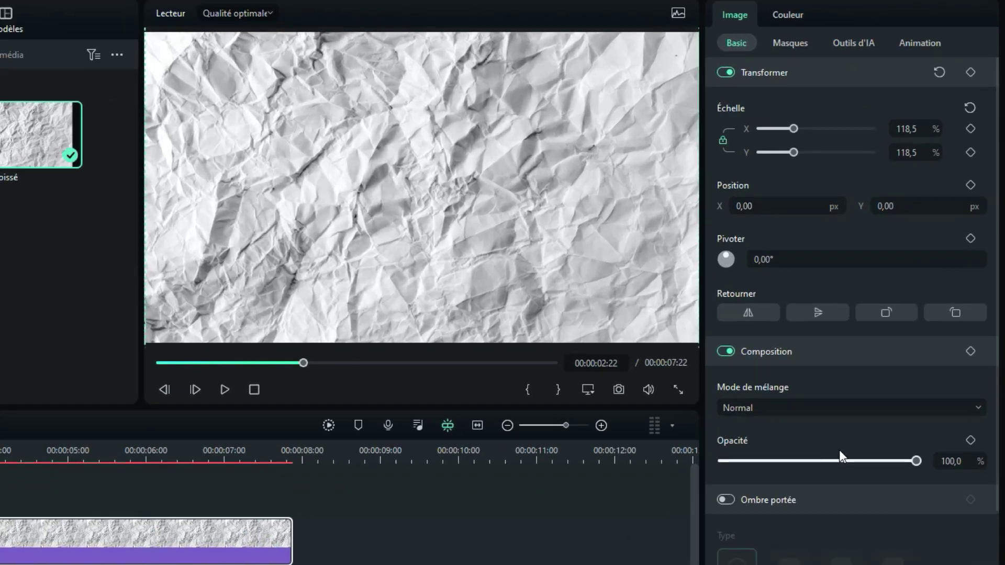
- Set the blend mode of the crumpled paper overlay to Produit
left_click(789, 407)
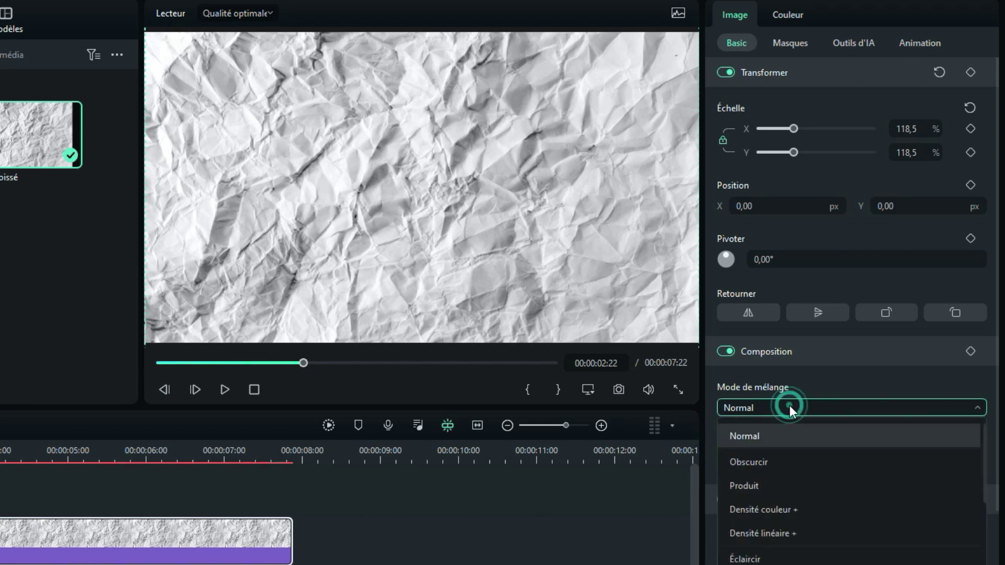
left_click(768, 485)
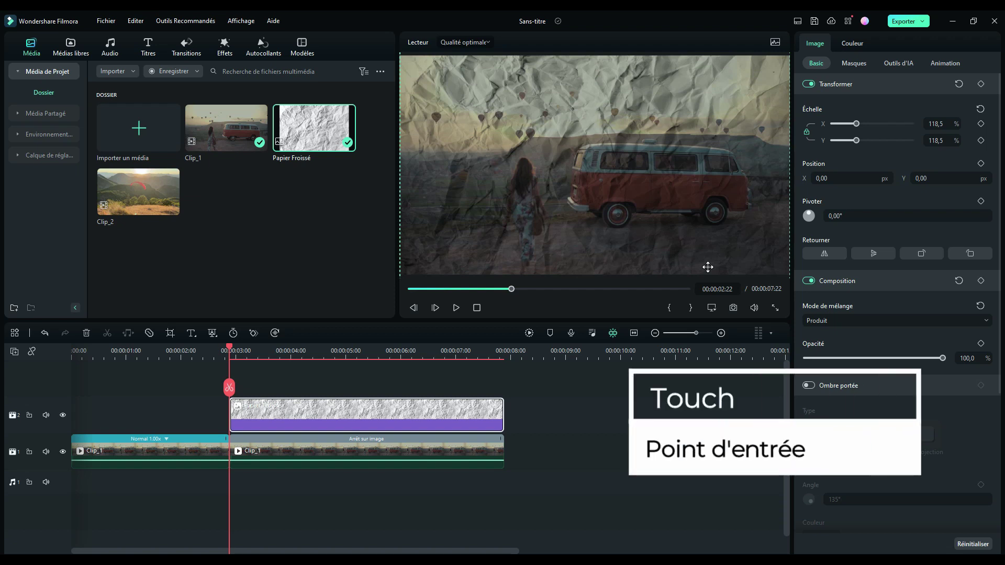
- Mark the freeze-frame section as the export range and name its output file ArretsurImage_1
key("i")
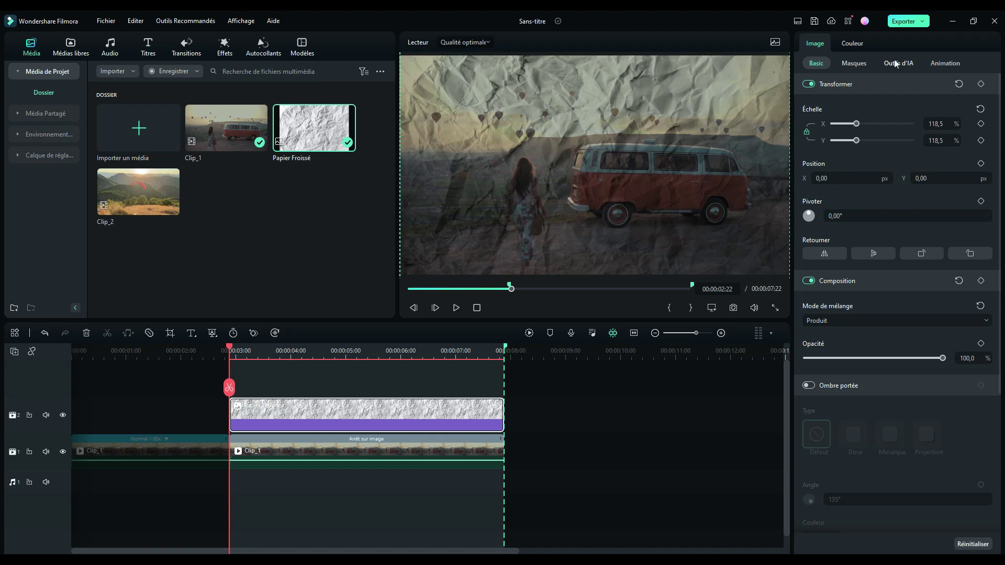
left_click(923, 24)
left_click(921, 39)
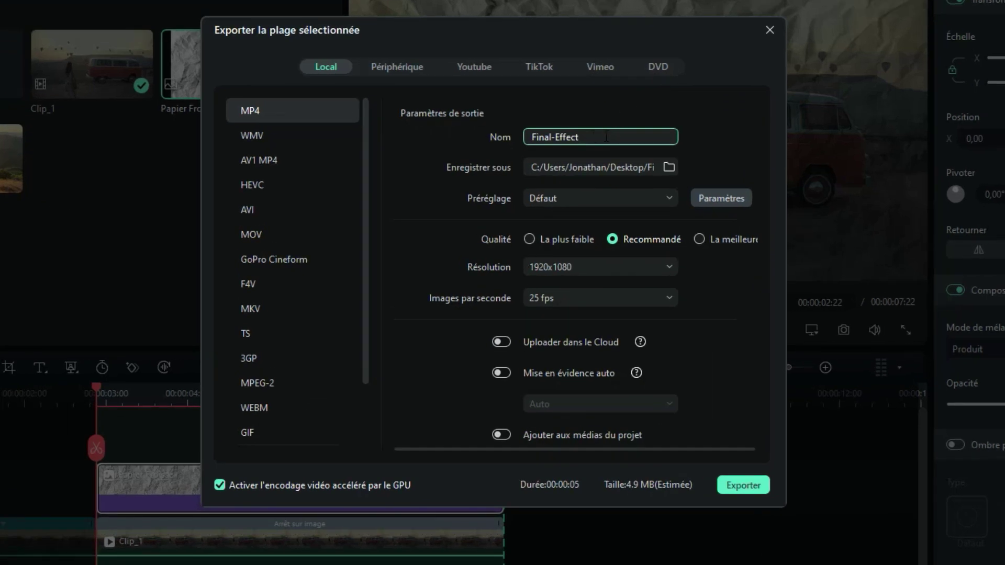
left_click(574, 175)
type("ArretsurImage_1")
- Set the Assets folder inside 11 - Paper Rip Effect as the destination and export the selected range as MP4
left_click(668, 167)
left_click(653, 48)
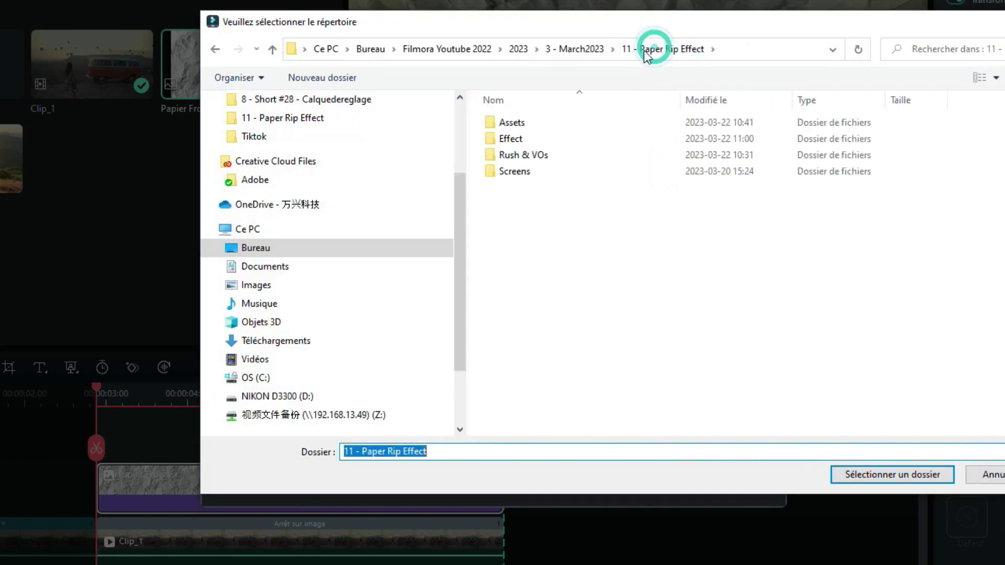
double_click(530, 124)
left_click(857, 481)
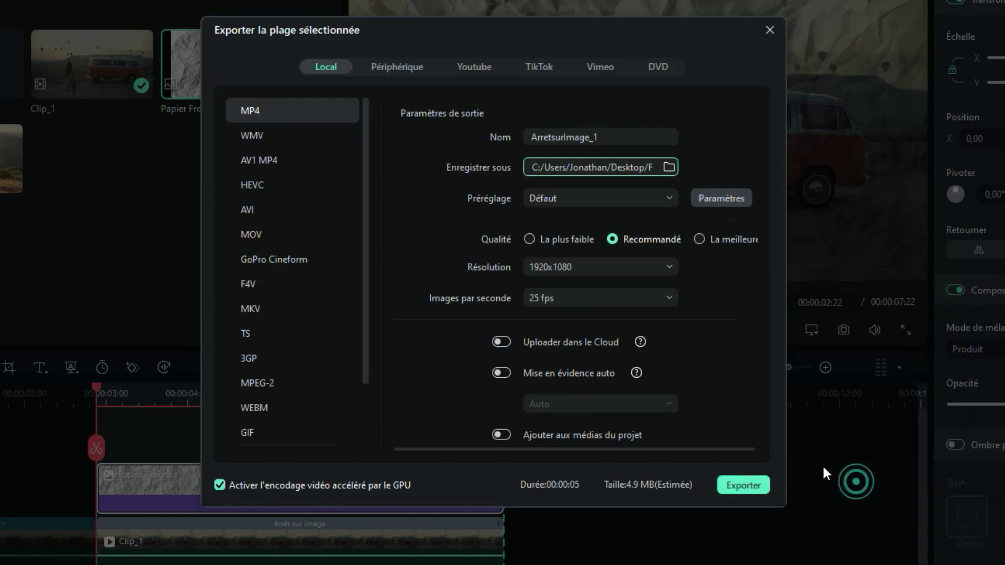
left_click(749, 483)
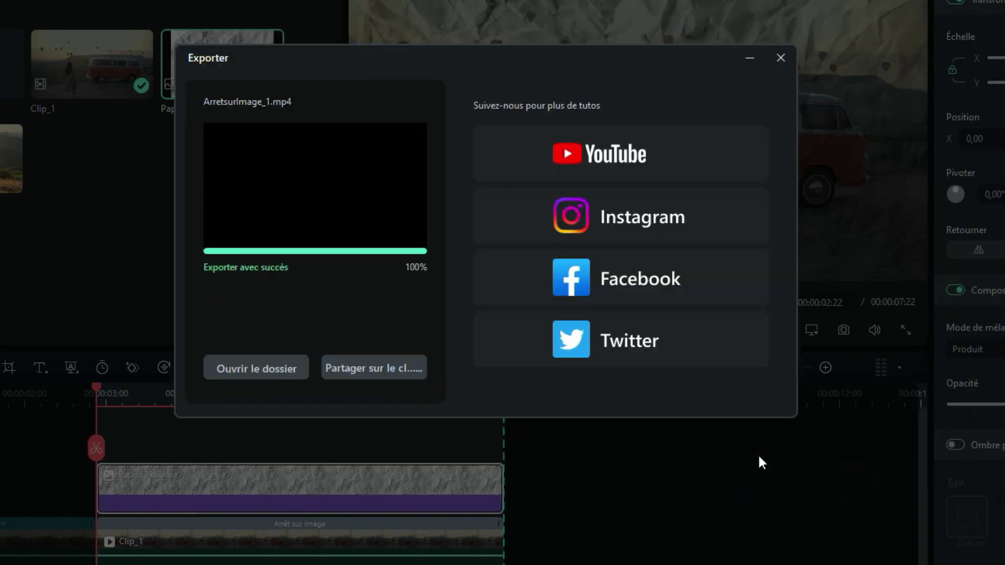
left_click(780, 57)
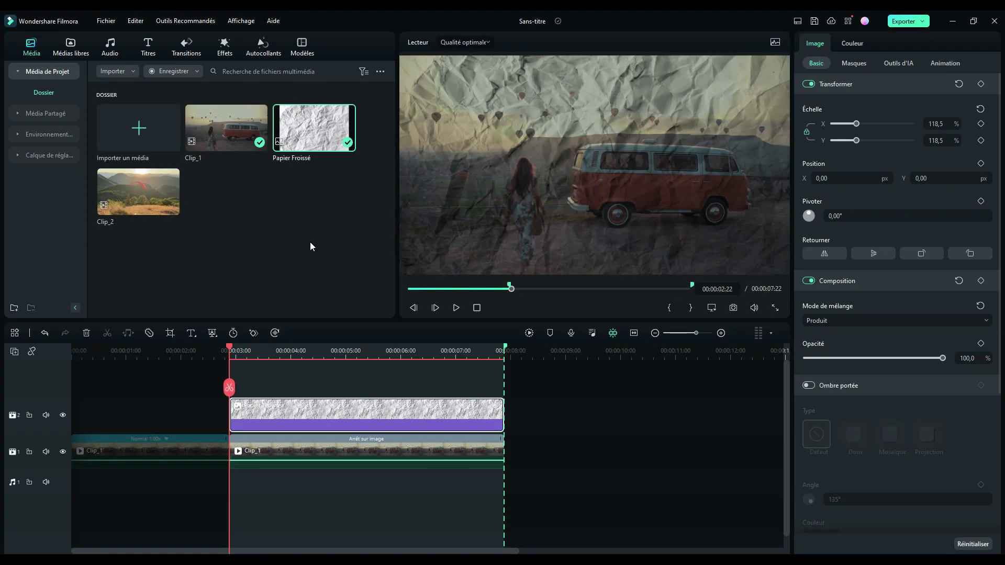
- Clear the selected range from the timeline
right_click(361, 384)
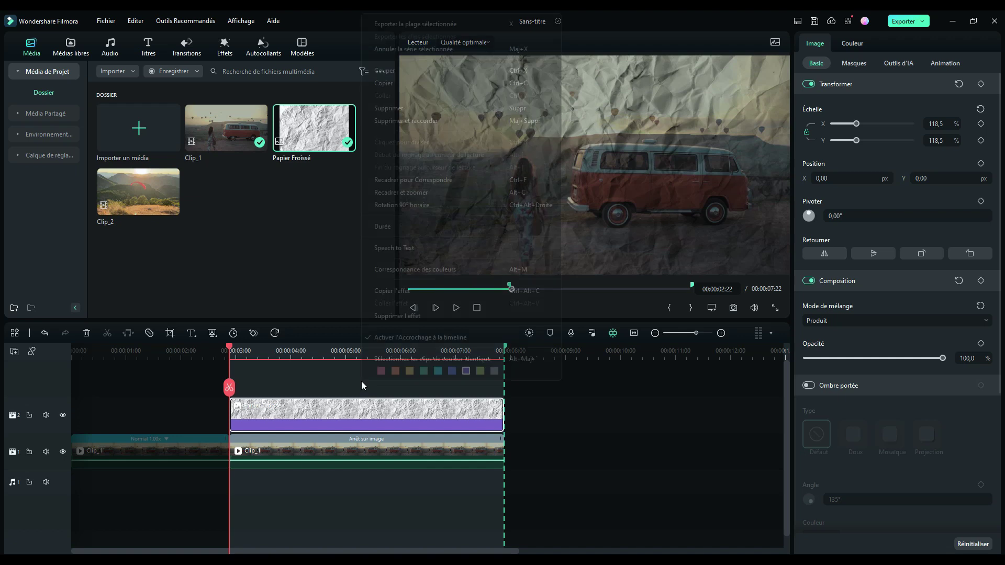
left_click(318, 372)
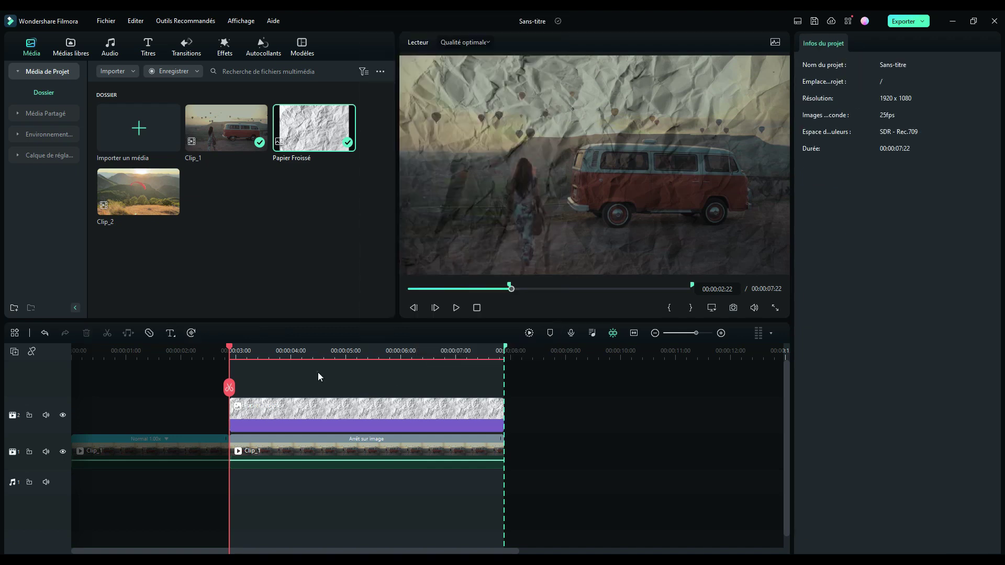
right_click(336, 372)
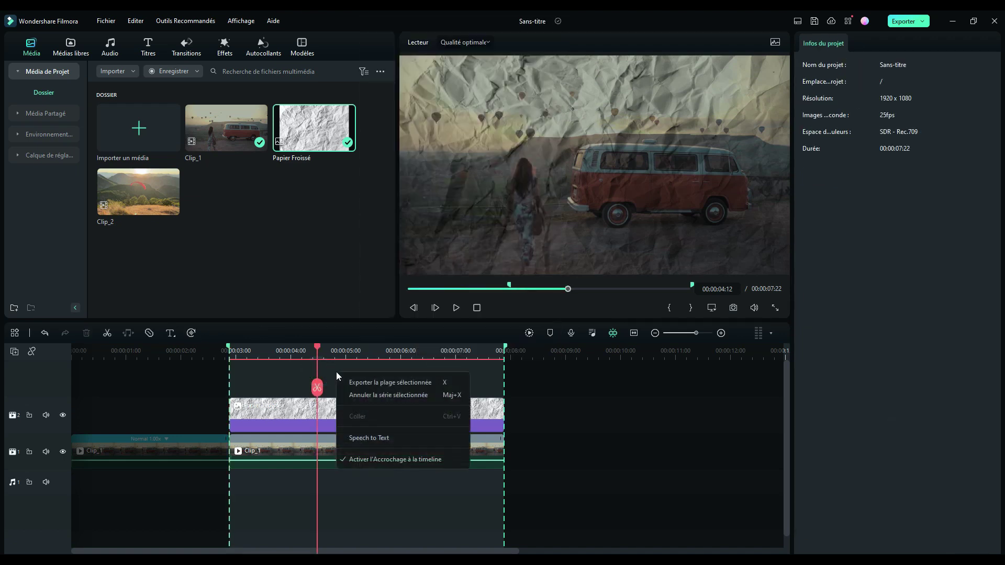
left_click(387, 396)
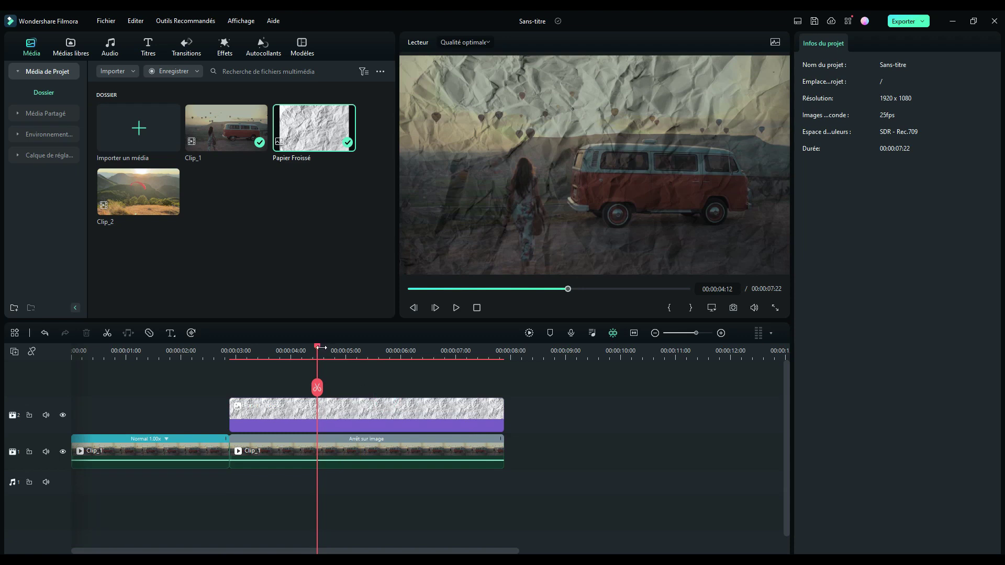
- Import the exported ArretsurImage_1 video from the Assets folder into the project media
left_click(139, 132)
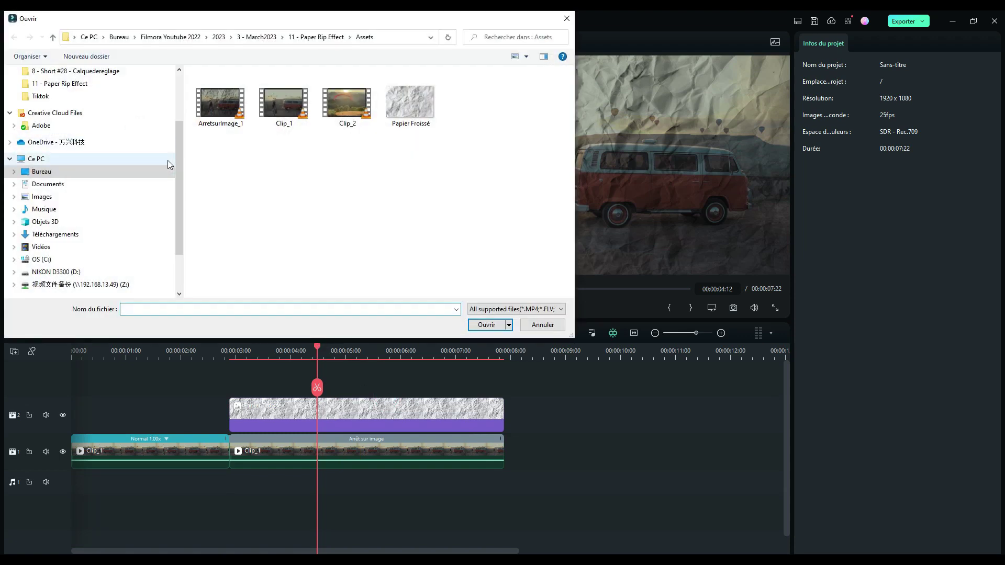
left_click(215, 102)
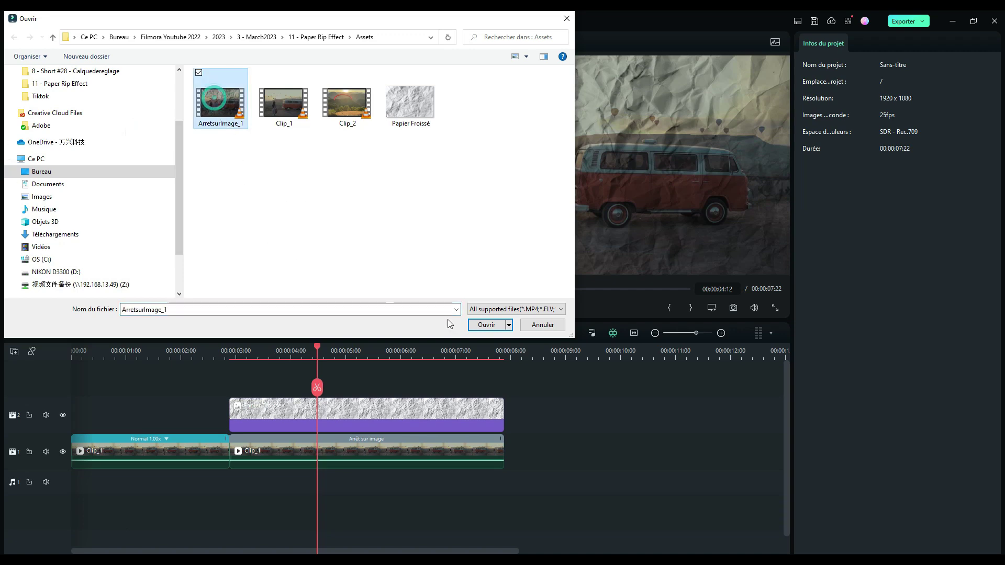
left_click(486, 324)
- Delete the freeze frame and paper overlay from the timeline and put ArretsurImage_1 directly after Clip_1
left_click_drag(344, 375, 379, 451)
key("Delete")
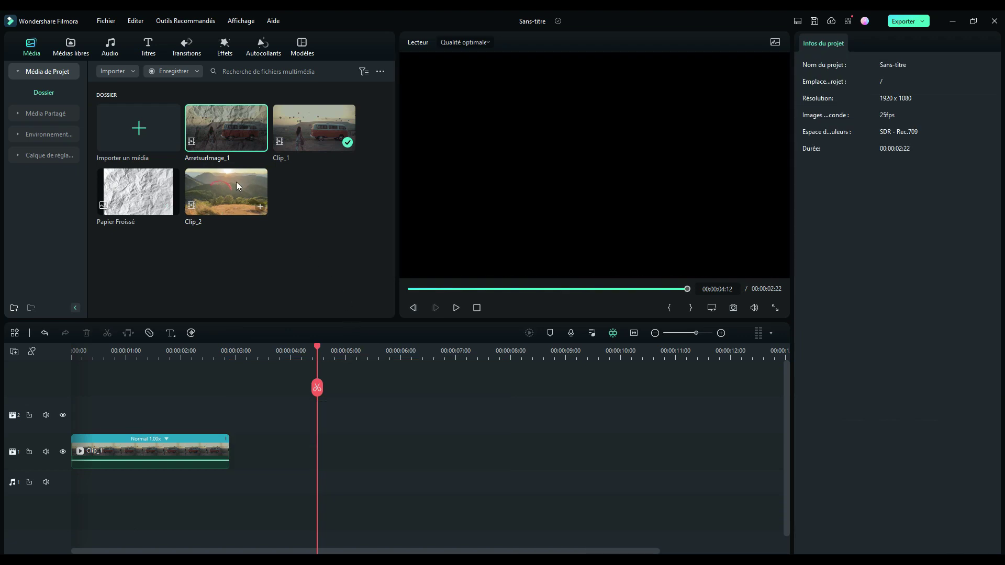
left_click_drag(218, 126, 244, 460)
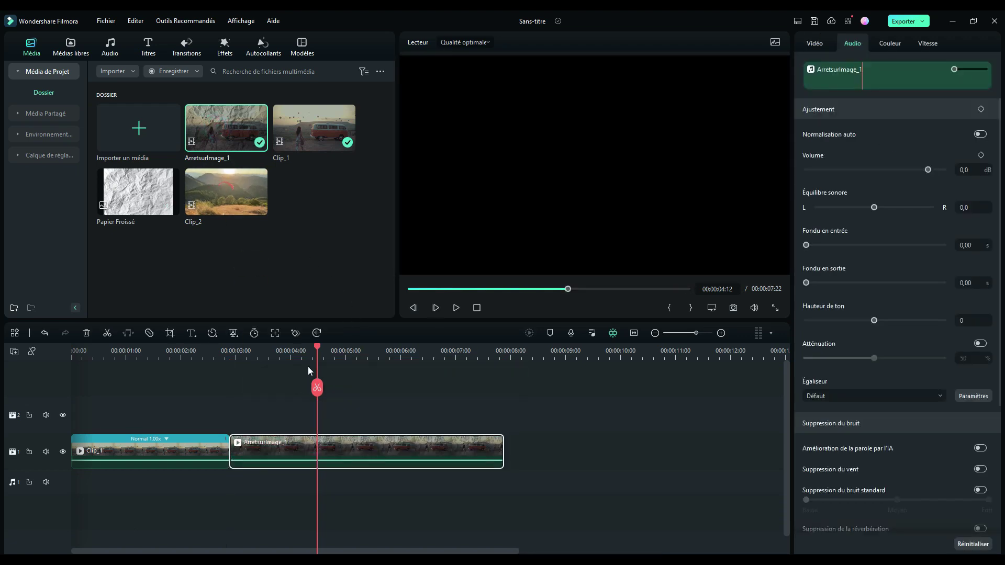
- Trim ArretsurImage_1 to one second, ending at 00:00:03:22, and place Clip_2 directly after it
left_click_drag(318, 349, 230, 372)
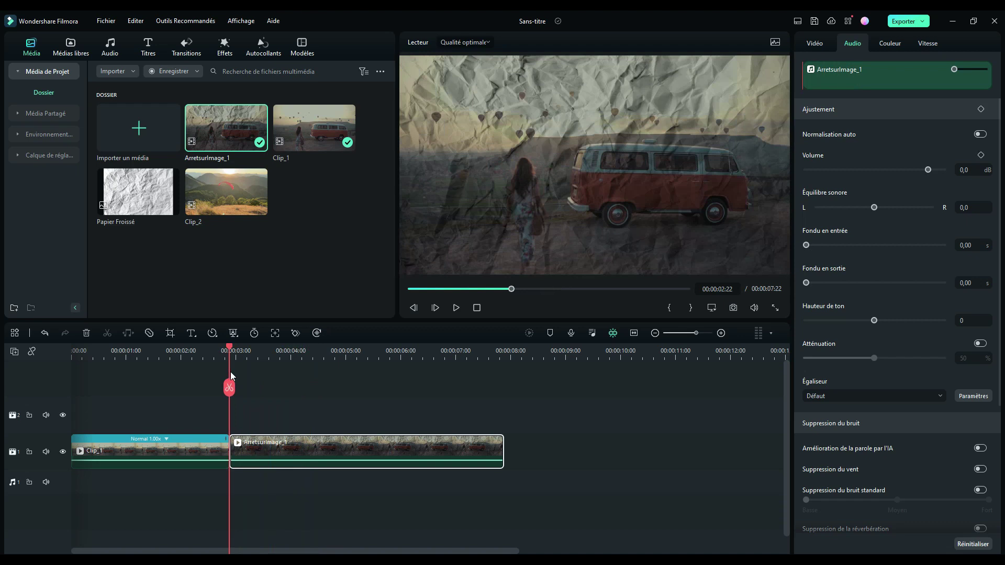
left_click_drag(230, 371, 284, 375)
left_click_drag(503, 451, 284, 446)
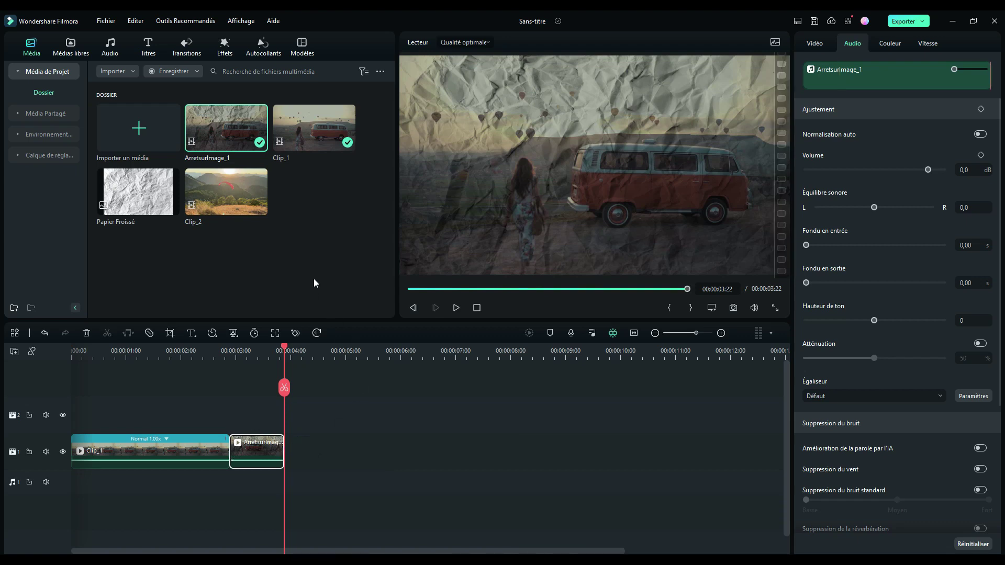
left_click_drag(225, 219, 285, 451)
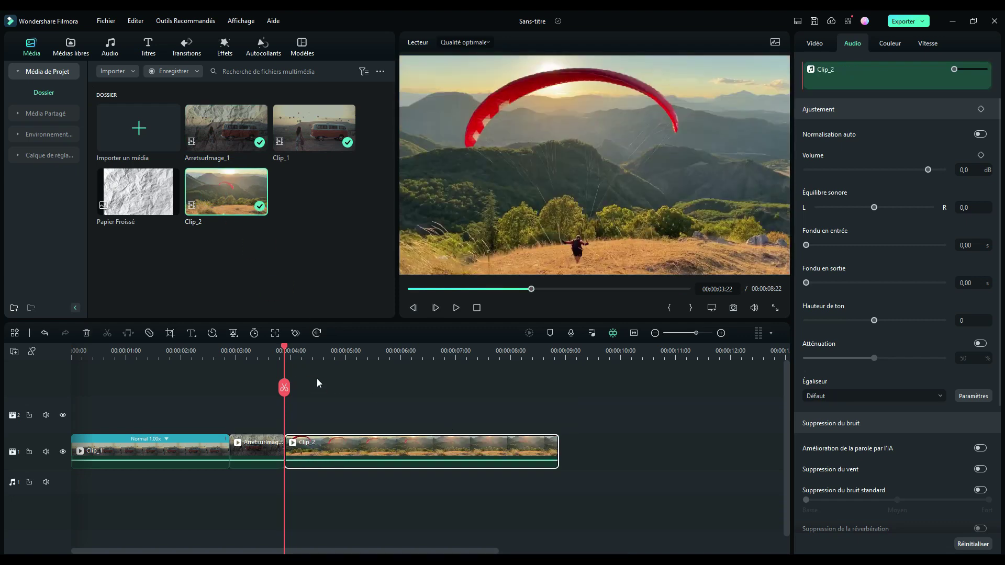
- Add a freeze frame at the start of Clip_2 and split the clip where the freeze ends
left_click_drag(282, 347, 285, 349)
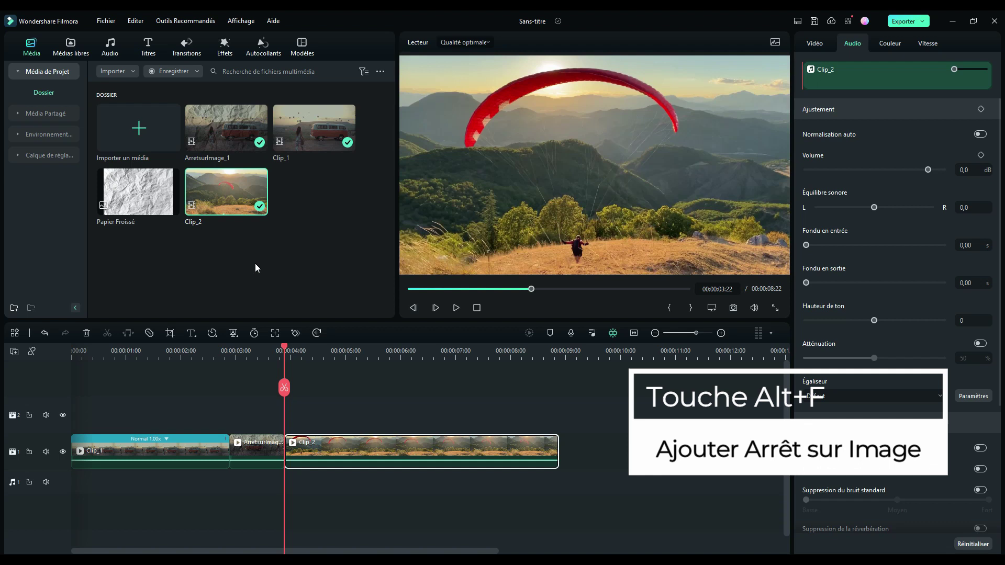
key("alt+f")
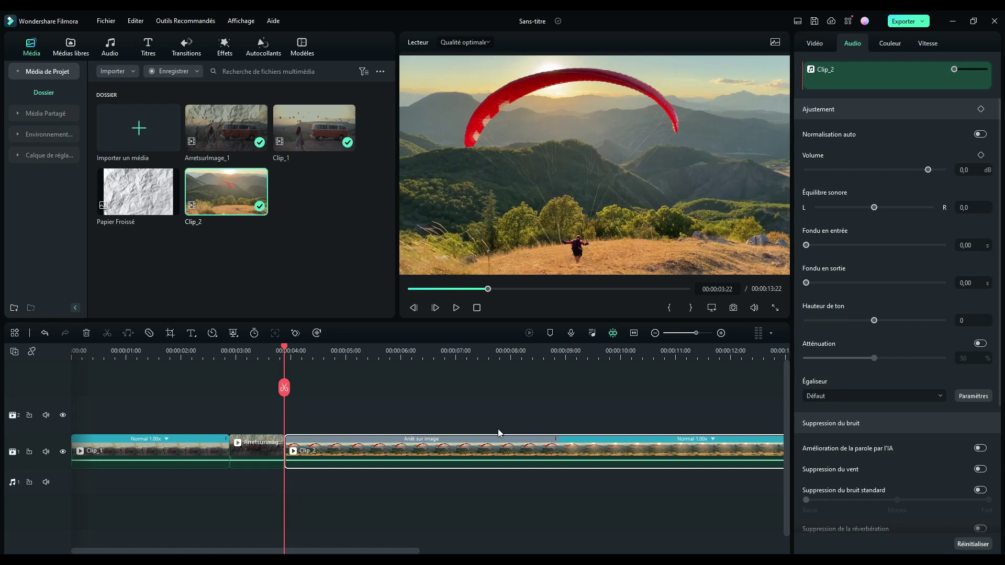
left_click_drag(286, 349, 559, 375)
left_click(558, 389)
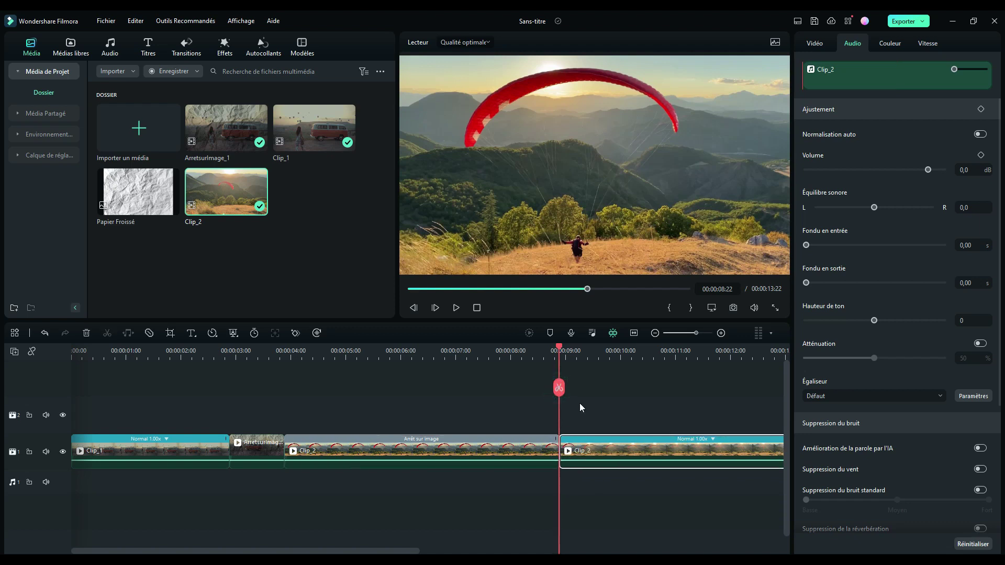
- Place the Papier Froissé image above Clip_2's freeze frame and enlarge it to 118.5% so it fills the picture
left_click_drag(171, 207, 285, 408)
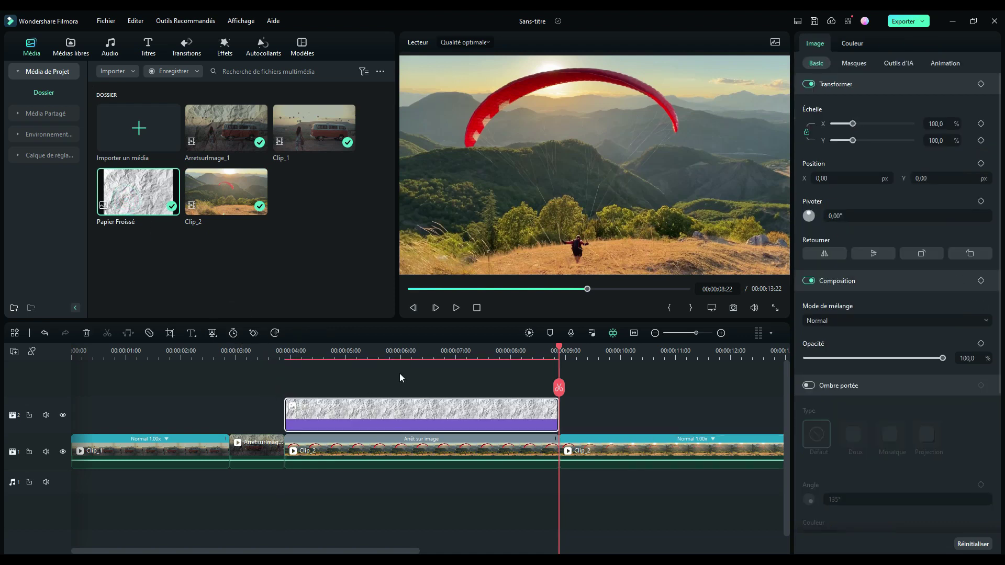
left_click(401, 353)
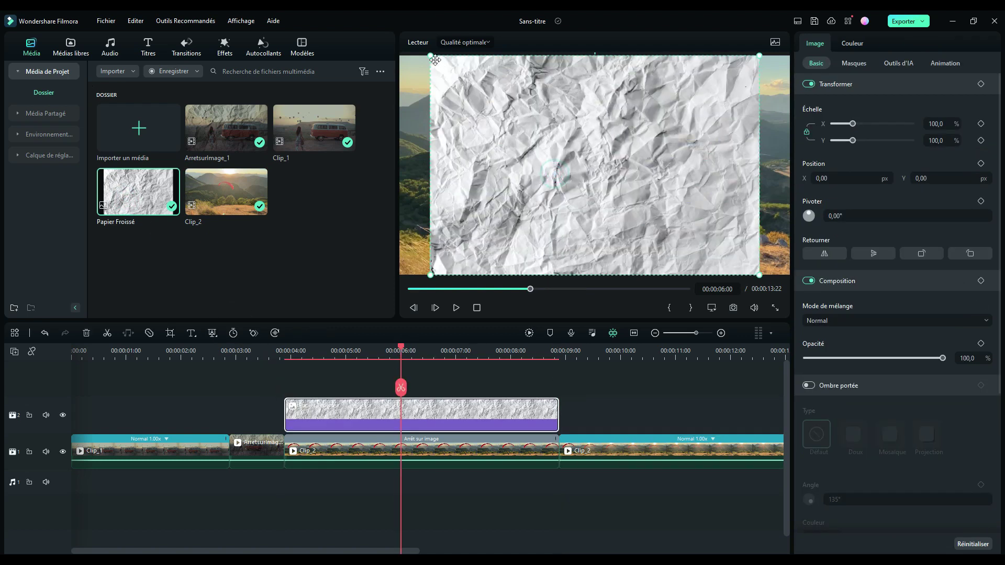
left_click_drag(430, 55, 405, 48)
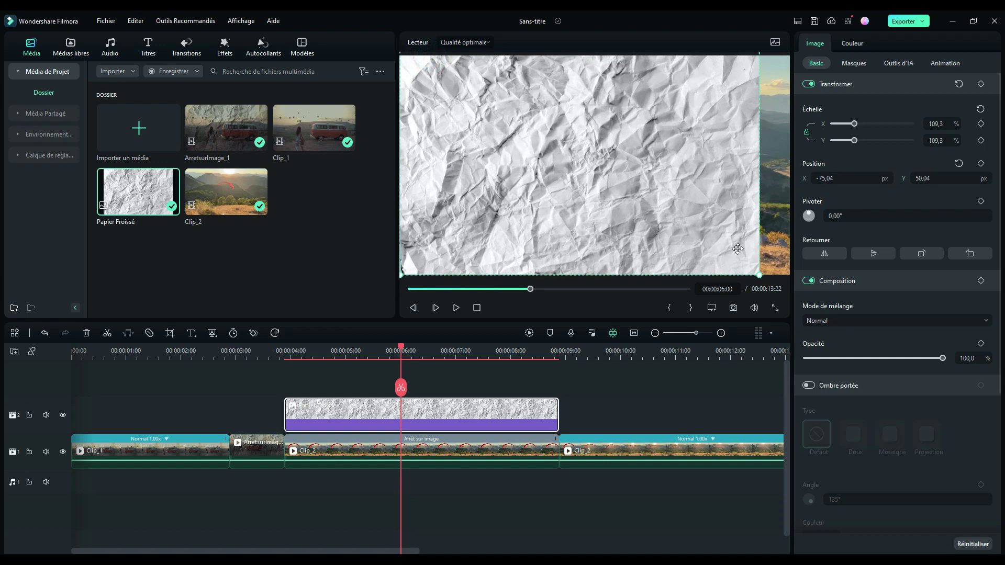
left_click_drag(759, 275, 782, 296)
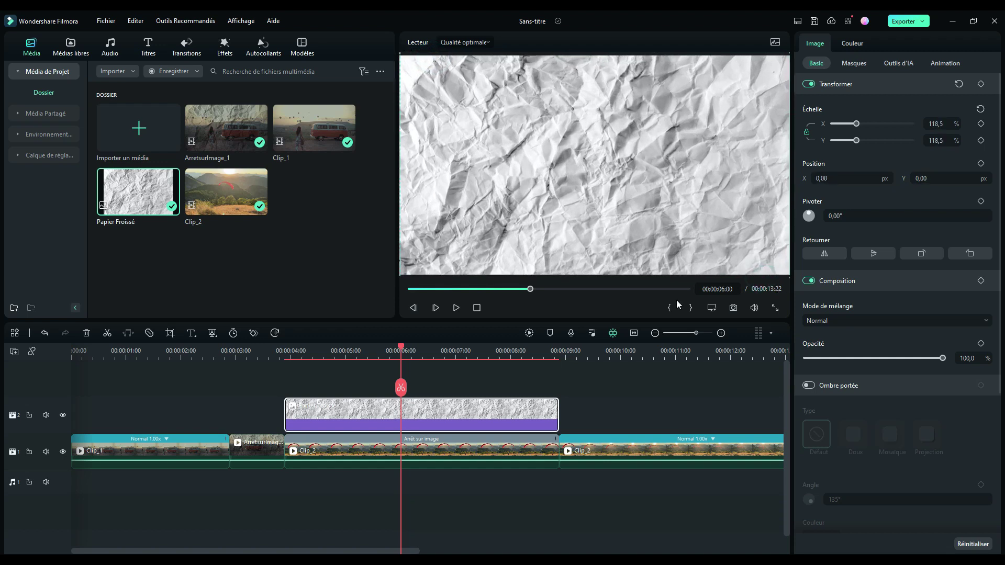
- Set the paper overlay's blend mode to Produit, with the playhead at the start of Clip_2's freeze frame
left_click_drag(400, 346, 311, 348)
left_click_drag(300, 386, 284, 388)
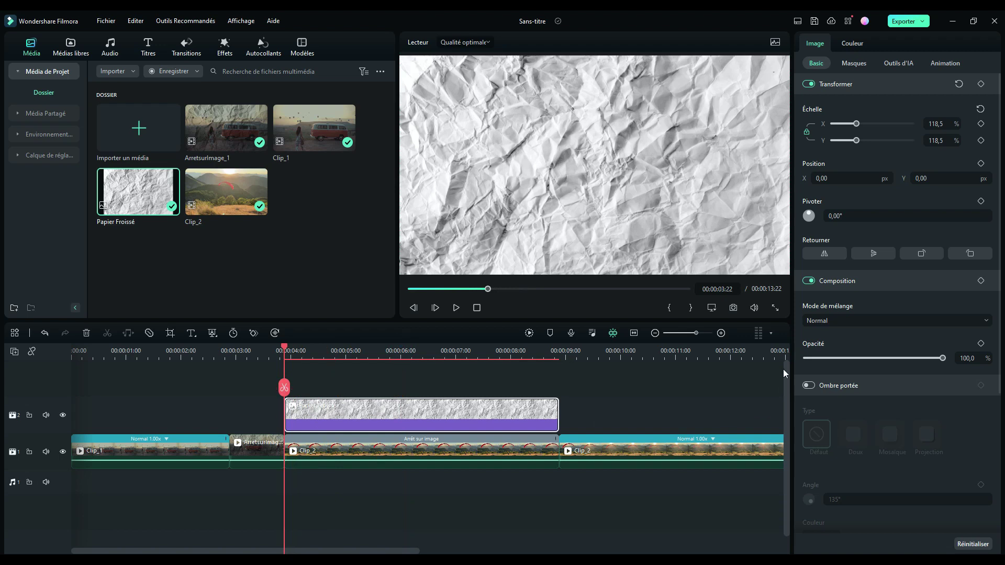
left_click(822, 321)
left_click(824, 377)
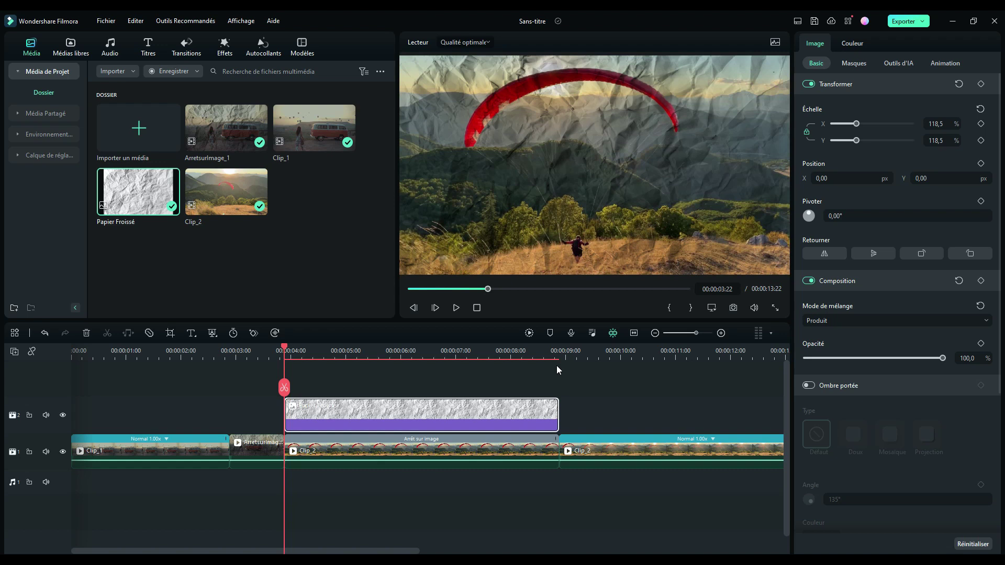
- Mark Clip_2's freeze frame as the export range, with the in point at 00:00:03:22 and the out point at 00:00:08:22
key("i")
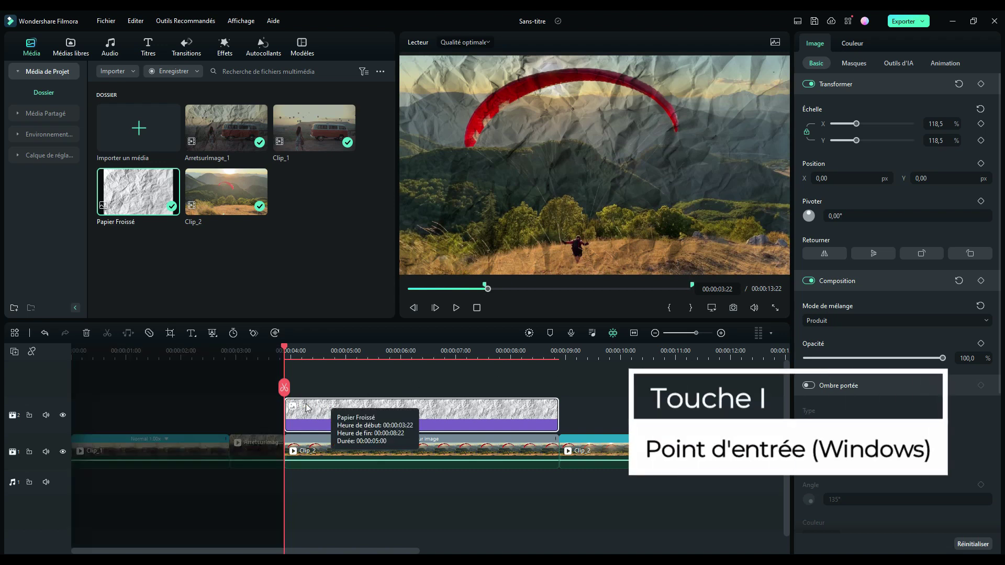
left_click_drag(287, 351, 559, 362)
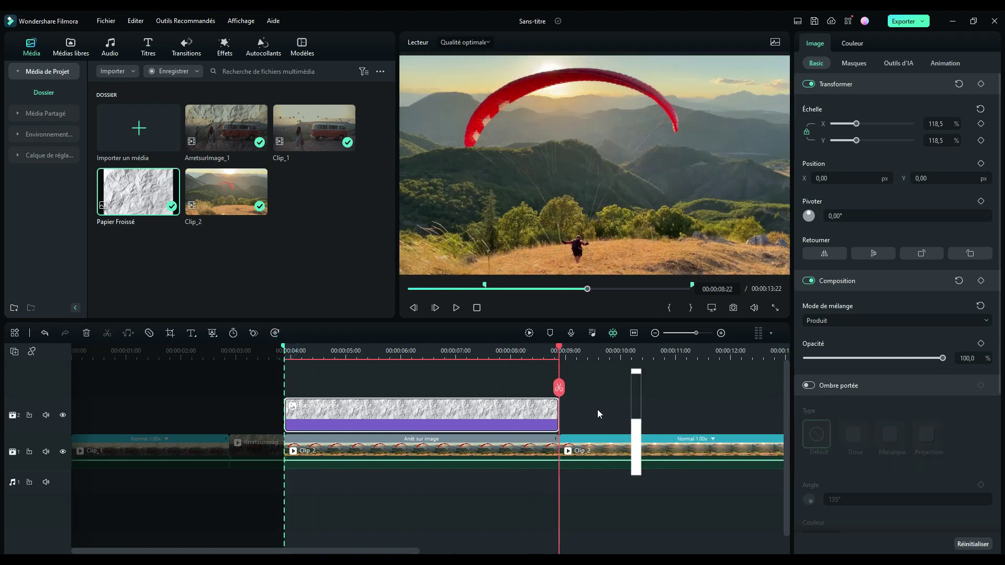
key("o")
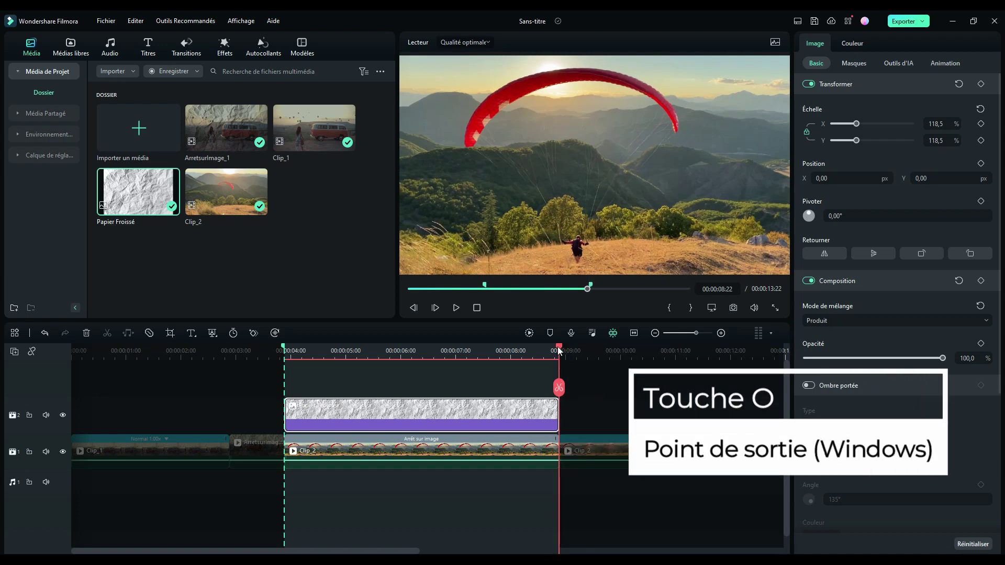
- Export the marked range as an MP4 named ArretsurImage_2 and clear the in and out points
key("Left")
key("Left")
key("Left")
key("Left")
key("Left")
key("Left")
key("Left")
key("Left")
key("Left")
key("Left")
key("Left")
key("Left")
key("Left")
key("Left")
key("Left")
key("Left")
key("Left")
key("Left")
key("Left")
key("Left")
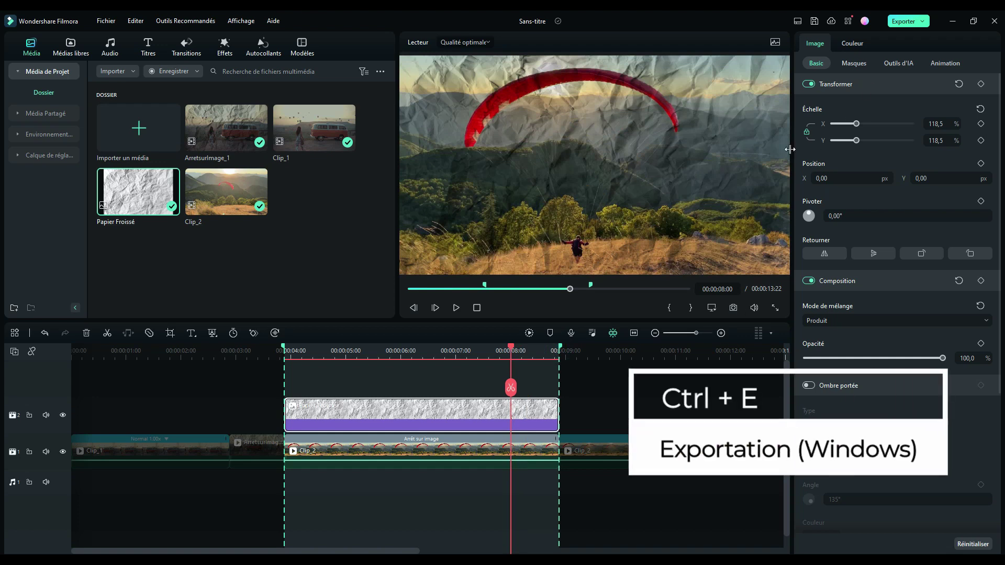
key("ctrl+e")
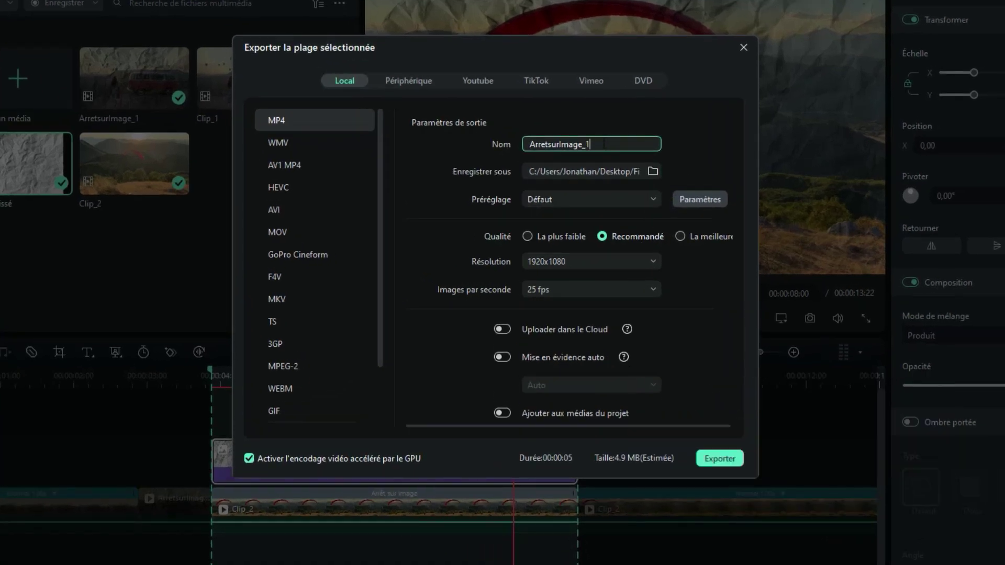
left_click(604, 144)
left_click(725, 454)
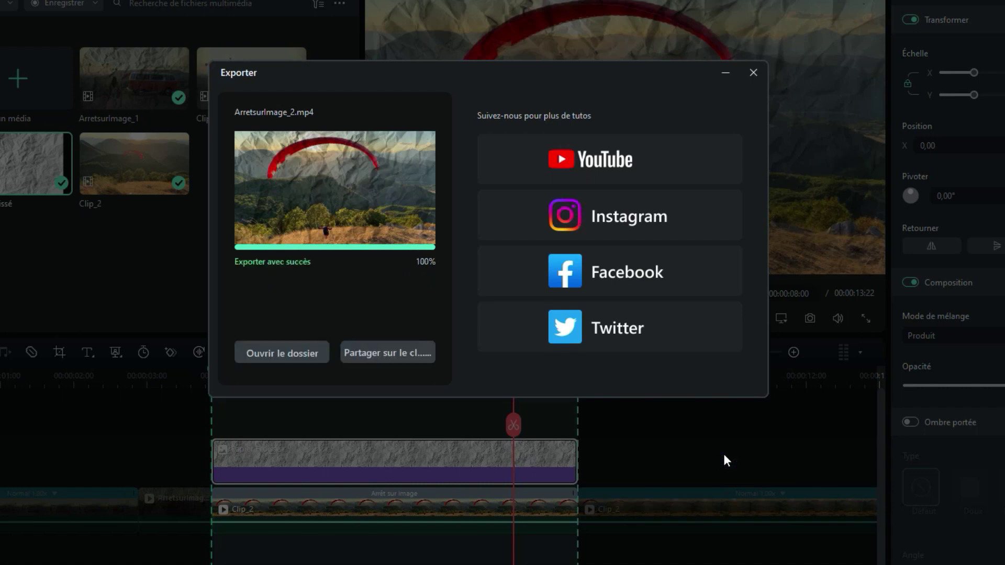
left_click(753, 72)
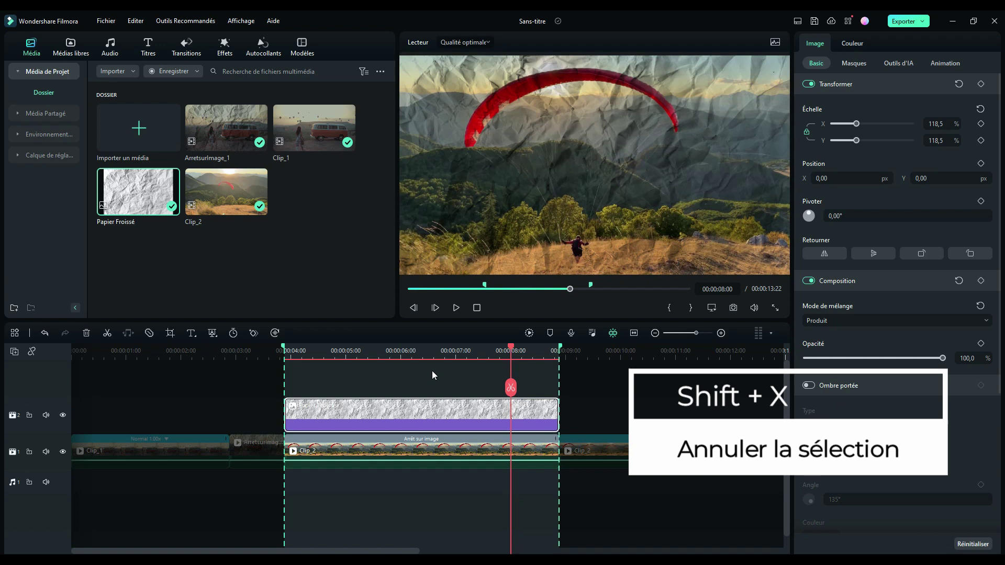
key("shift+x")
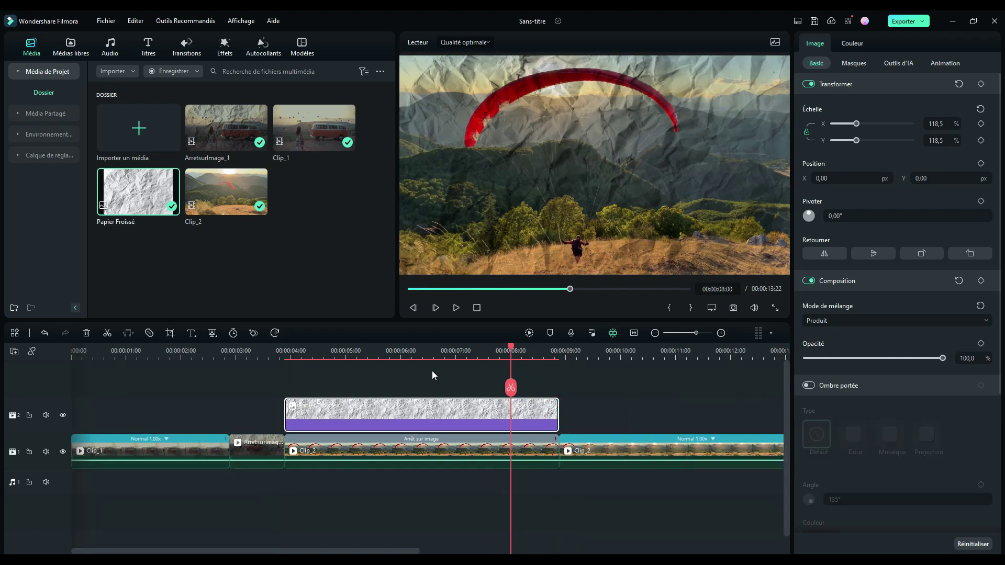
- Import the exported ArretsurImage_2 video into the project media
left_click(141, 137)
left_click(302, 121)
left_click(486, 324)
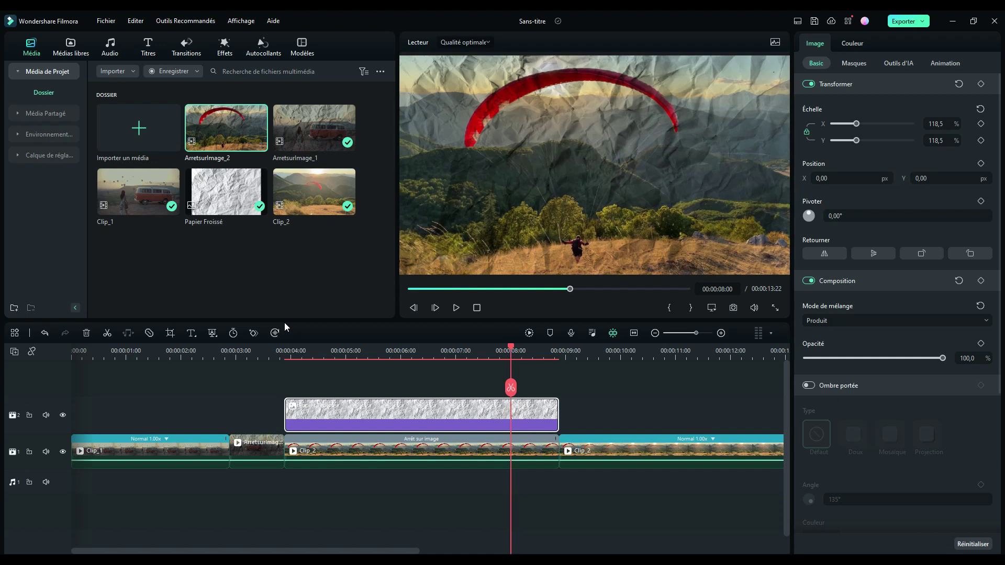
- Delete Clip_2's freeze frame and its paper overlay from the timeline and put ArretsurImage_2 in their place at 00:00:03:22
left_click_drag(511, 350, 284, 379)
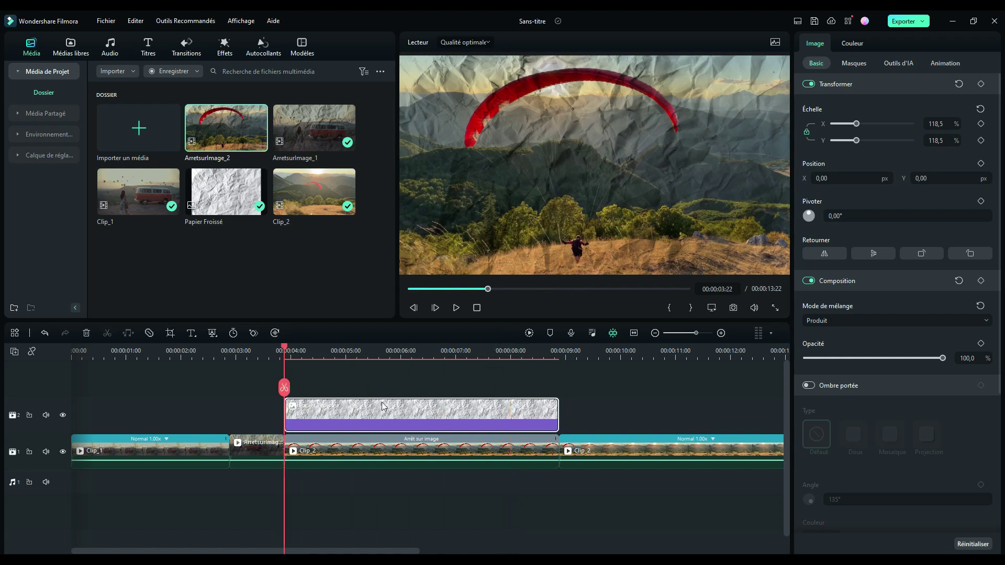
left_click(341, 384)
left_click(379, 455)
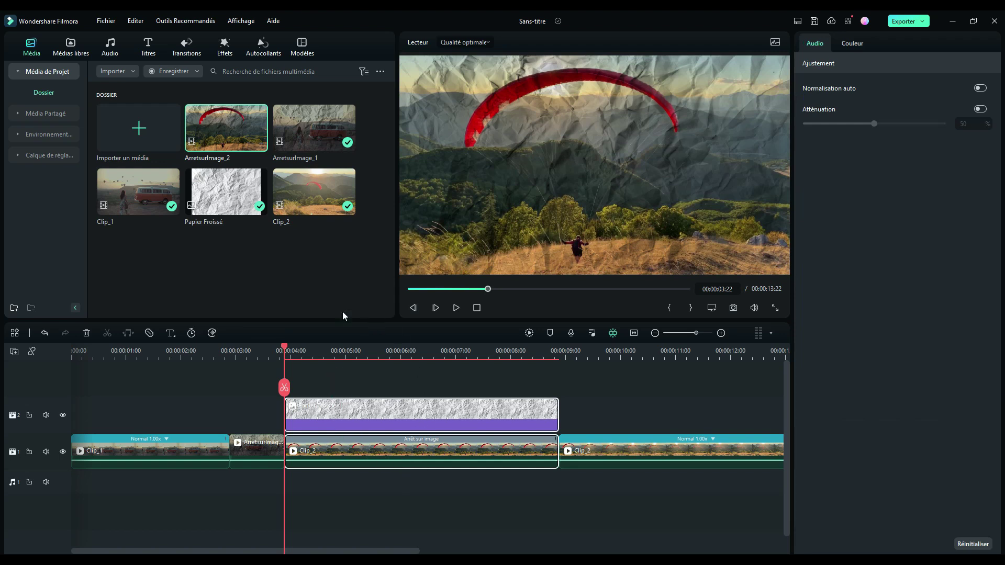
key("Delete")
left_click_drag(218, 131, 294, 450)
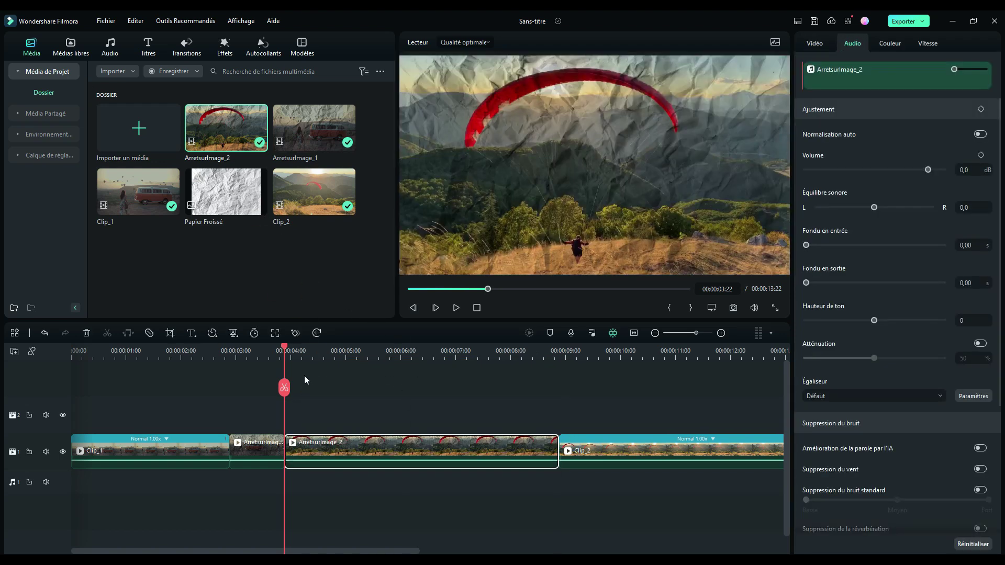
- Trim ArretsurImage_2 to end at 00:00:04:07 and move Clip_2 directly after it
left_click_drag(285, 354, 306, 352)
left_click_drag(555, 445, 307, 445)
left_click_drag(591, 450, 339, 450)
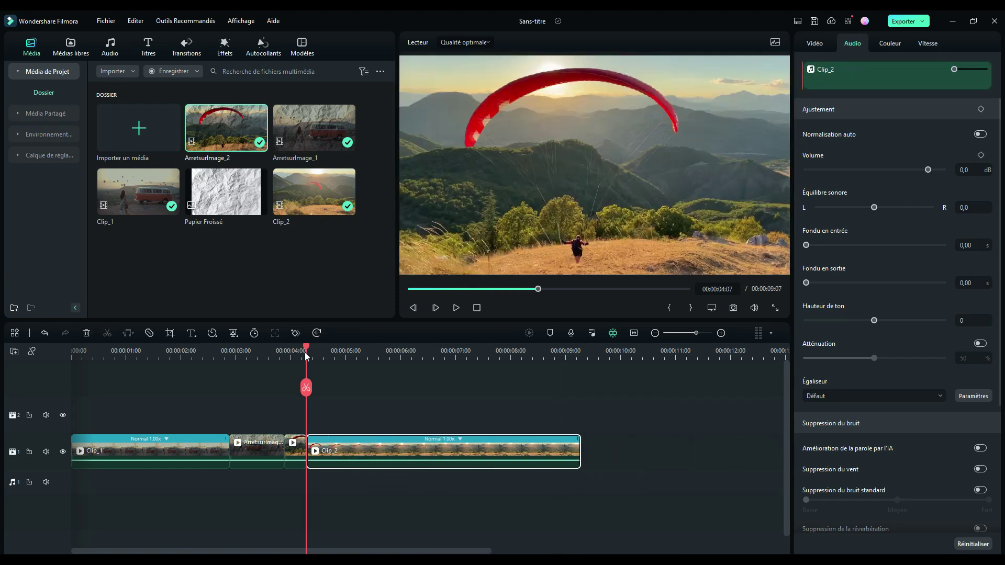
- Find the Évaporer 2 transition and add it between Clip_1 and ArretsurImage_1 and between ArretsurImage_2 and Clip_2
left_click(613, 333)
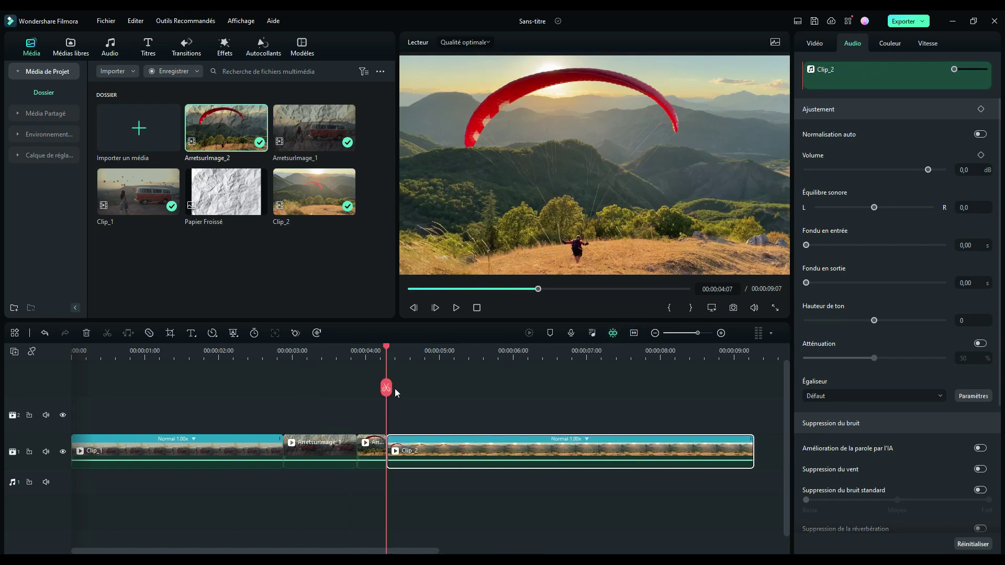
left_click(190, 45)
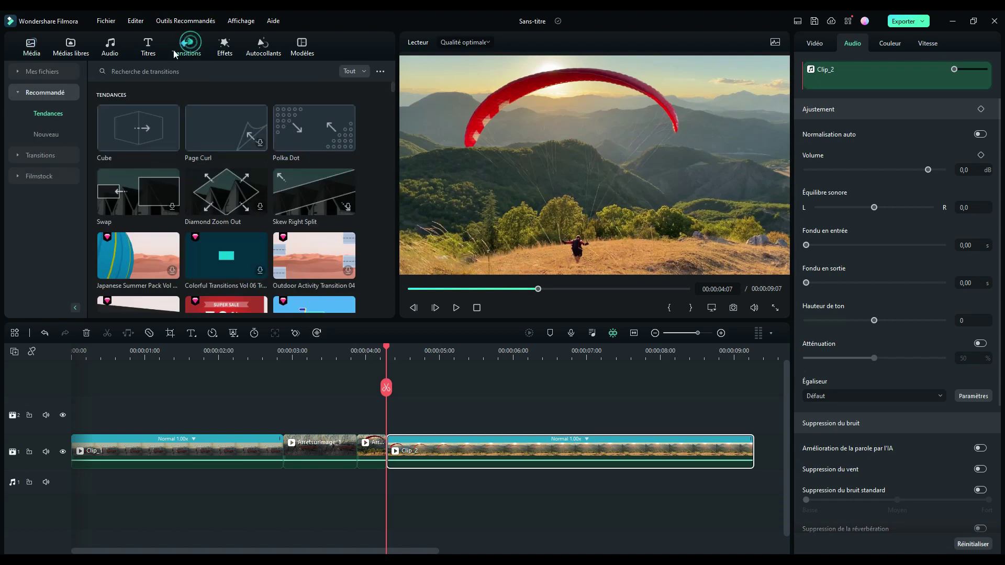
left_click(152, 71)
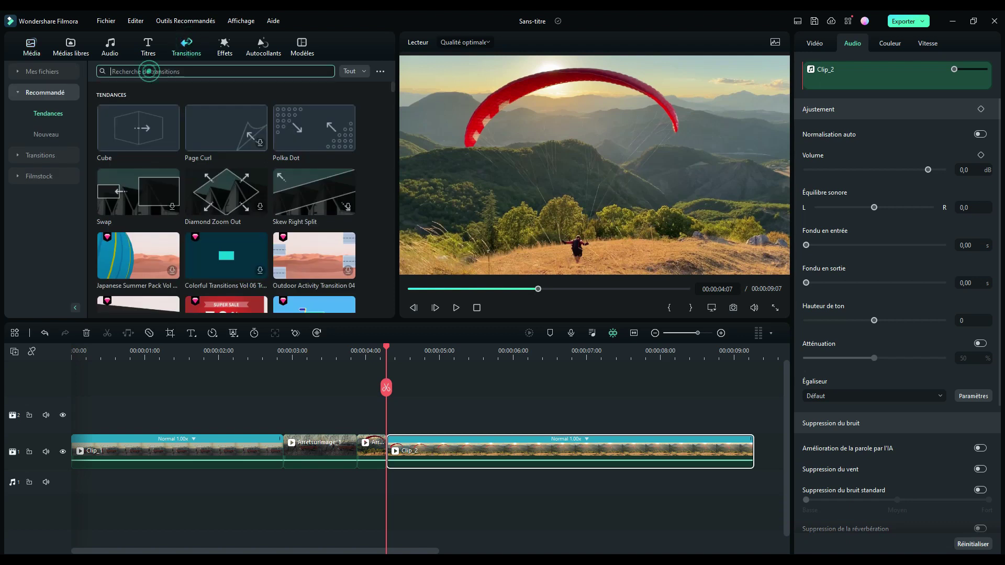
type("evaporer 2")
key("Return")
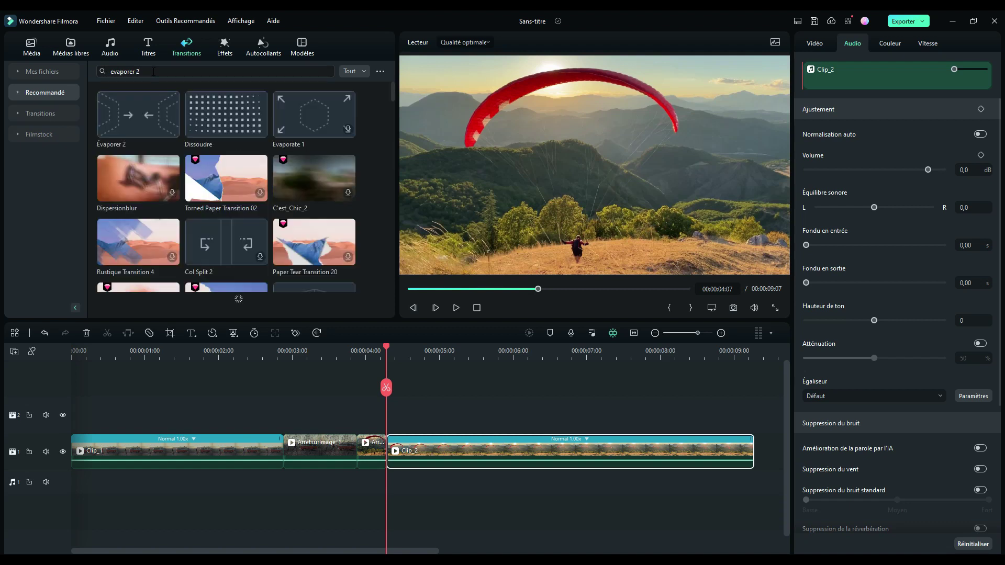
left_click_drag(145, 122, 278, 455)
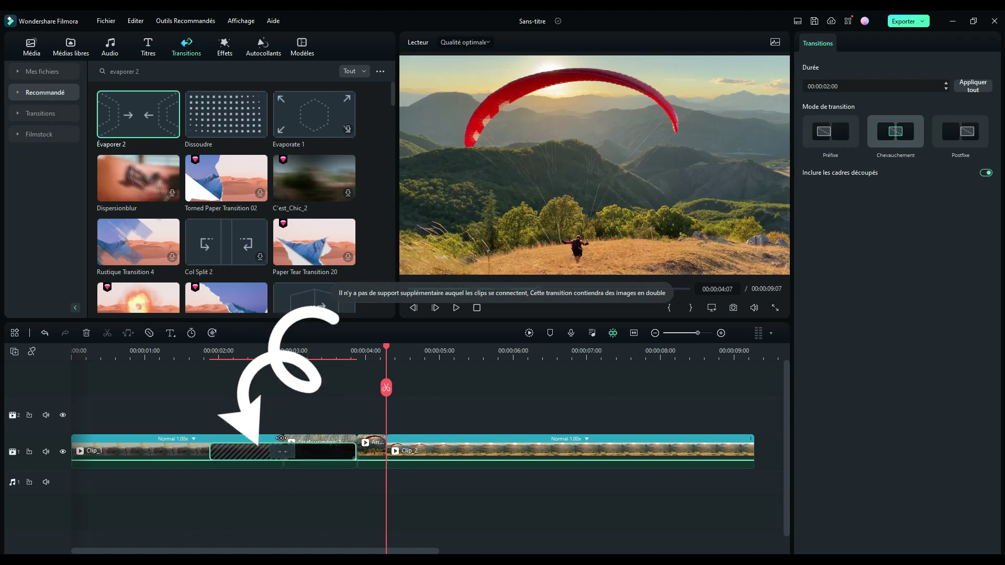
left_click_drag(125, 115, 388, 451)
- Shorten both Évaporer 2 transitions, setting the one after Clip_1 to a duration of 00:00:00:10
left_click(333, 354)
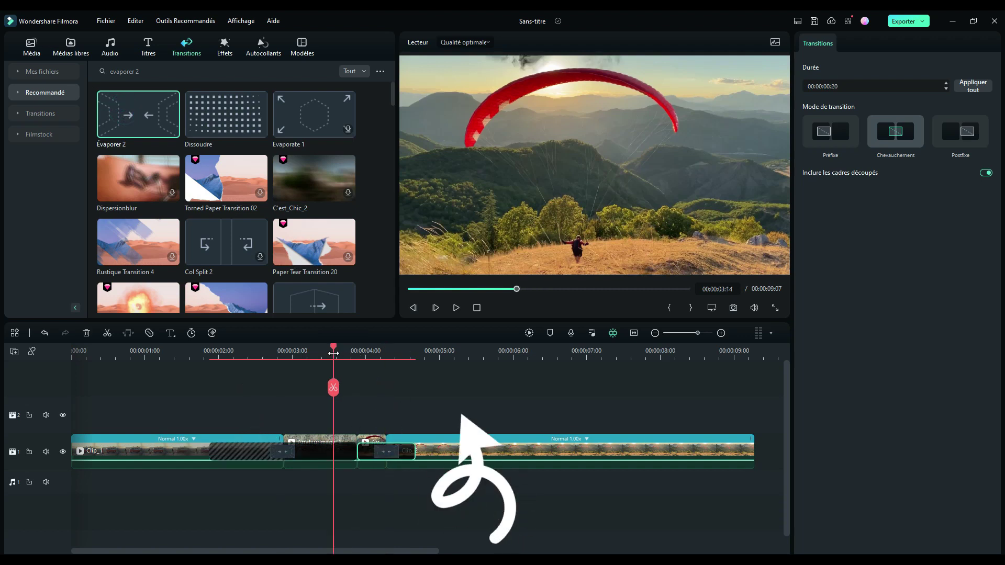
left_click(224, 459)
left_click_drag(212, 452, 263, 458)
left_click_drag(415, 453, 398, 455)
left_click_drag(303, 452, 297, 452)
left_click(279, 452)
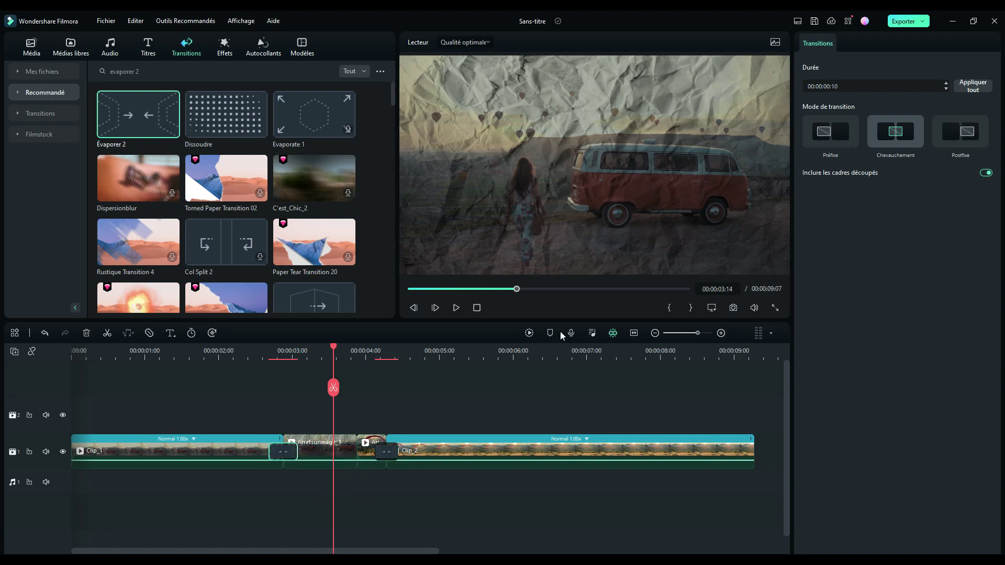
- Search the transitions for "torned paper transition 4" and add Torned Paper Transition 04 between ArretsurImage_1 and ArretsurImage_2
left_click(104, 72)
type("torned p")
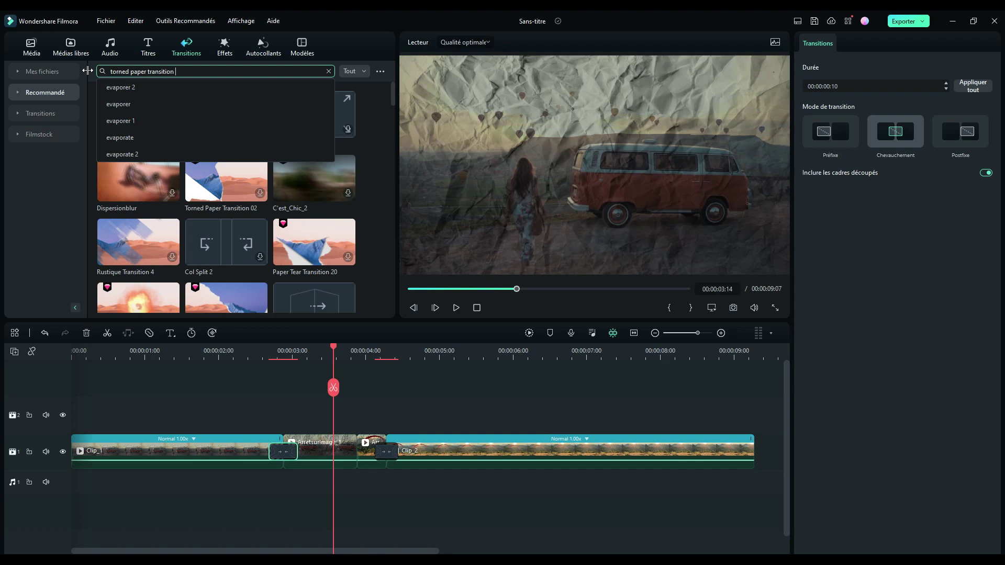
type("4")
key("Return")
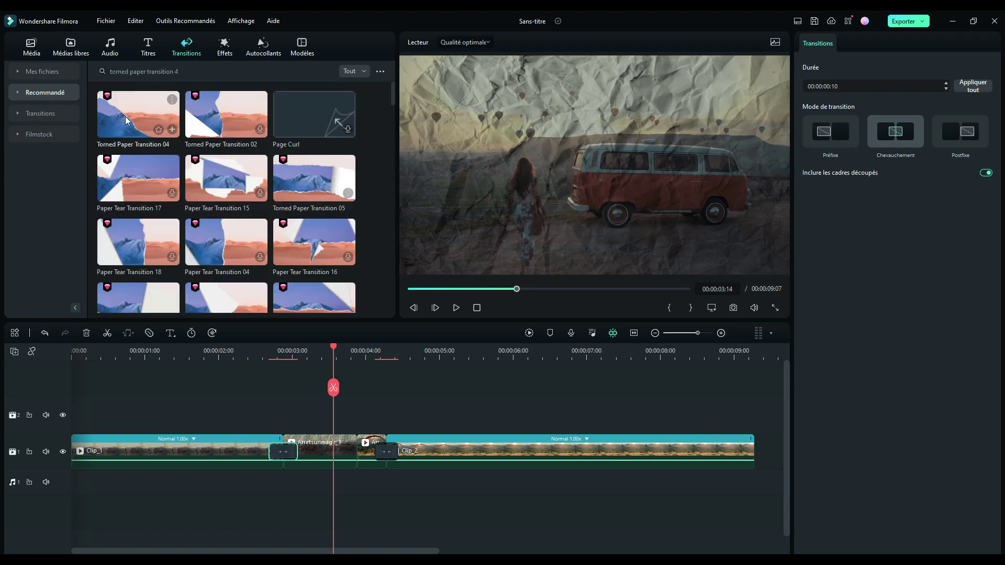
left_click_drag(137, 121, 354, 452)
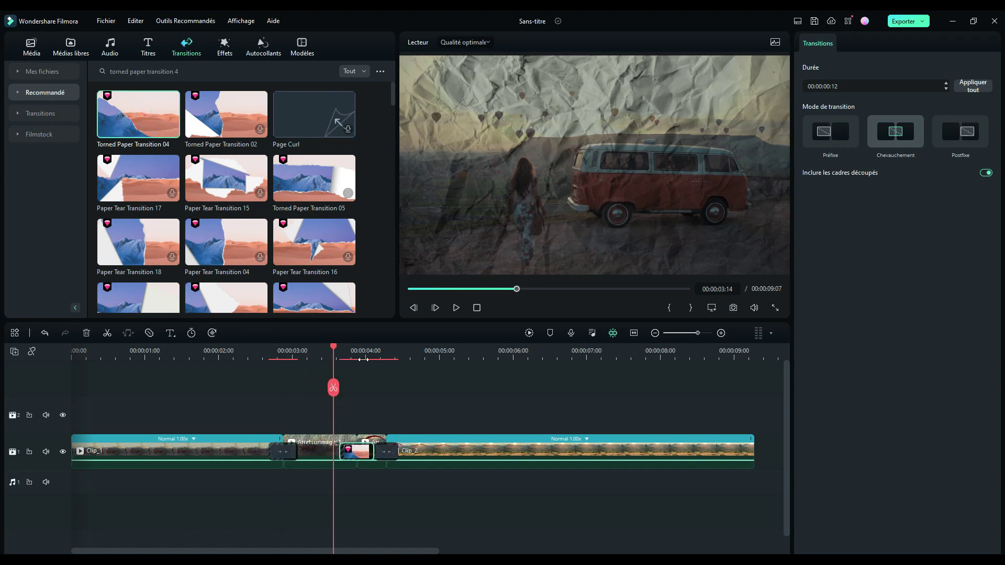
- Set the torn paper transition's mode to Préfixe and extend its duration to 00:00:00:18
scroll(366, 356, "up", 3)
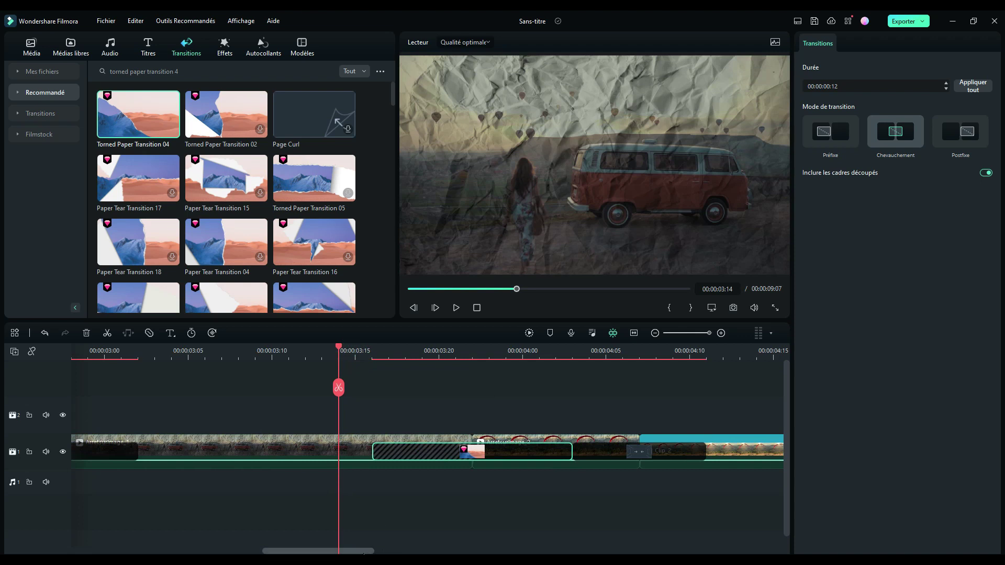
left_click_drag(335, 550, 363, 550)
left_click(288, 450)
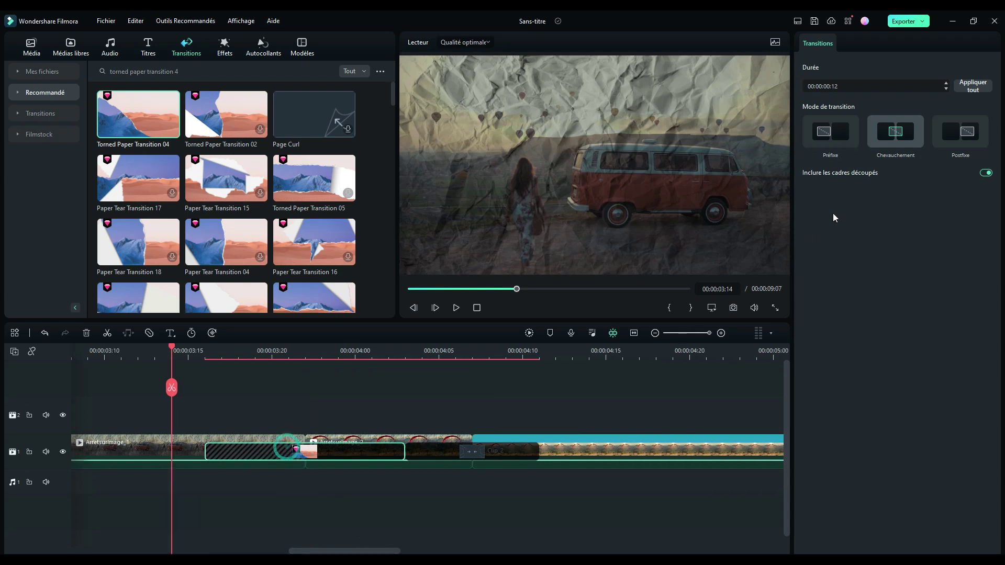
left_click(826, 137)
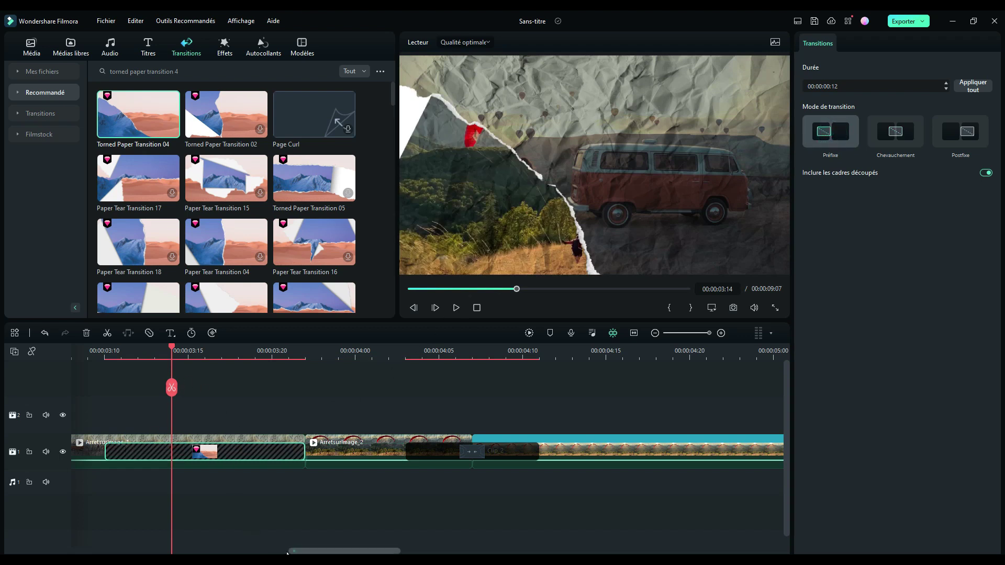
left_click(285, 549)
left_click_drag(372, 457, 272, 454)
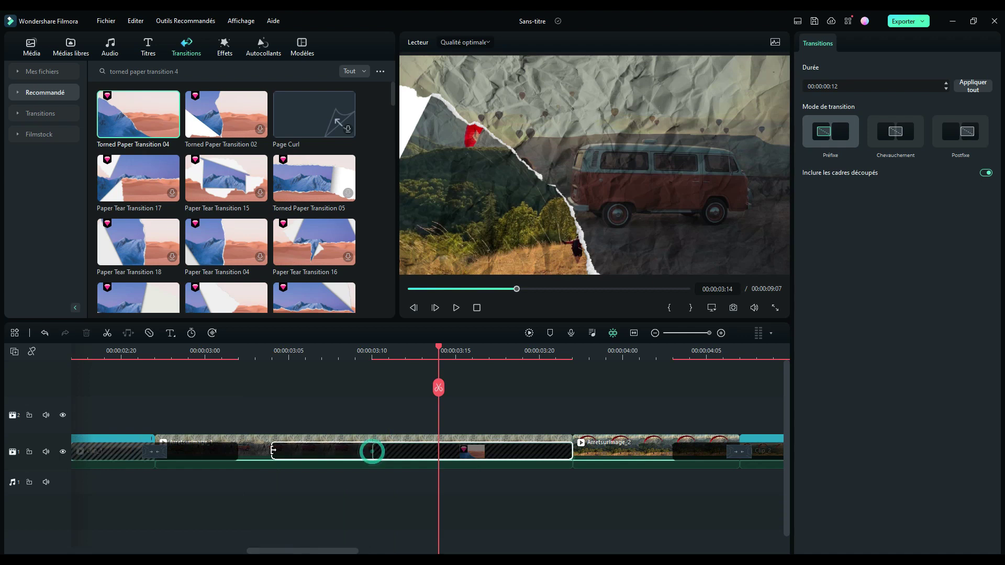
- Render the timeline preview and play the finished sequence from the beginning
left_click(635, 332)
scroll(466, 353, "down", 2)
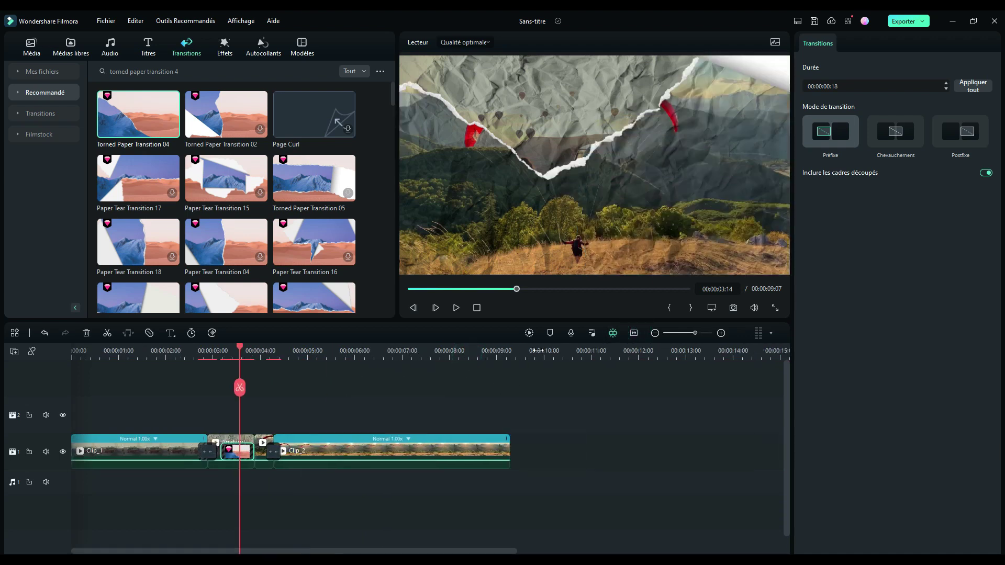
key("Return")
left_click_drag(240, 349, 57, 355)
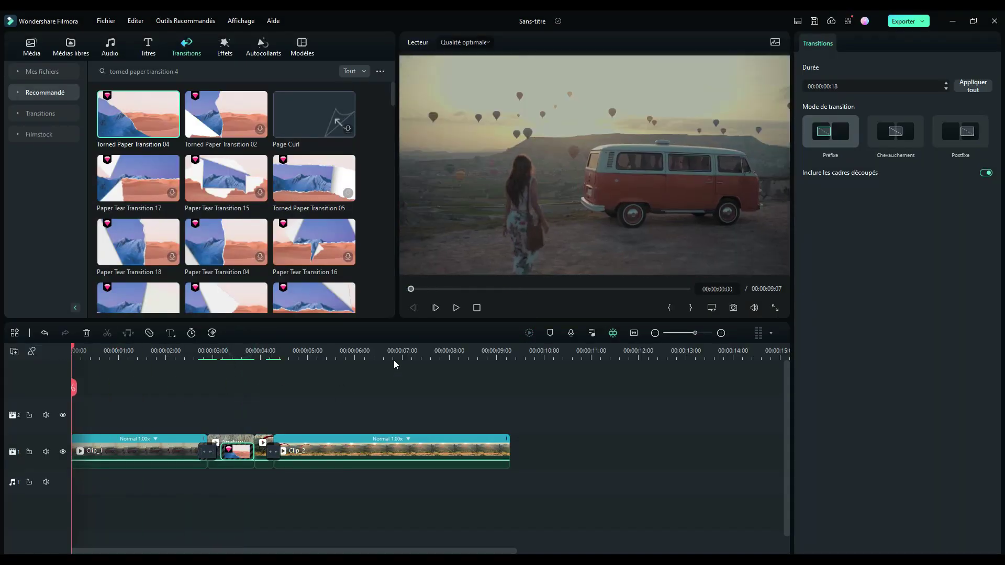
left_click(456, 307)
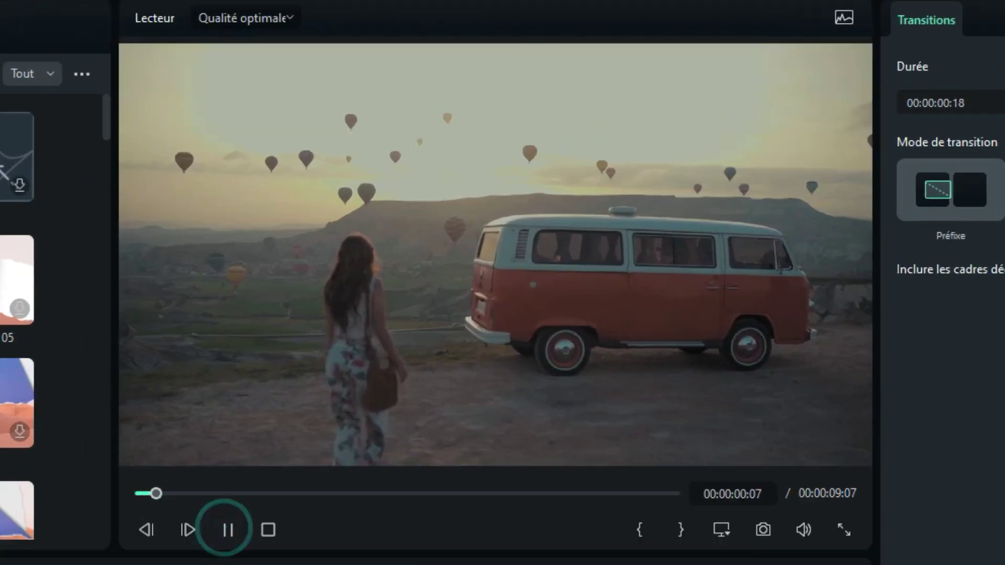